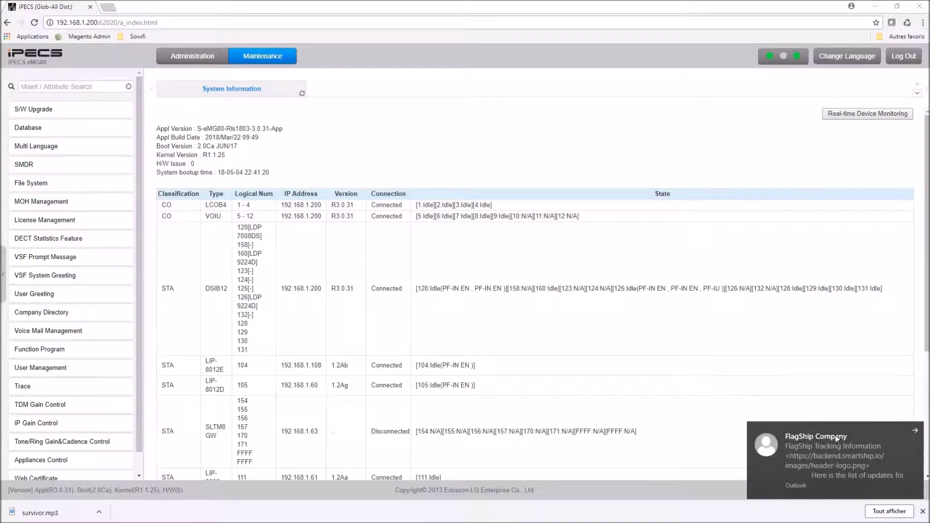
Open VSF Prompt Message > Individual Upload and highlight the G.711 8000Hz 8bit mono file format
click(915, 430)
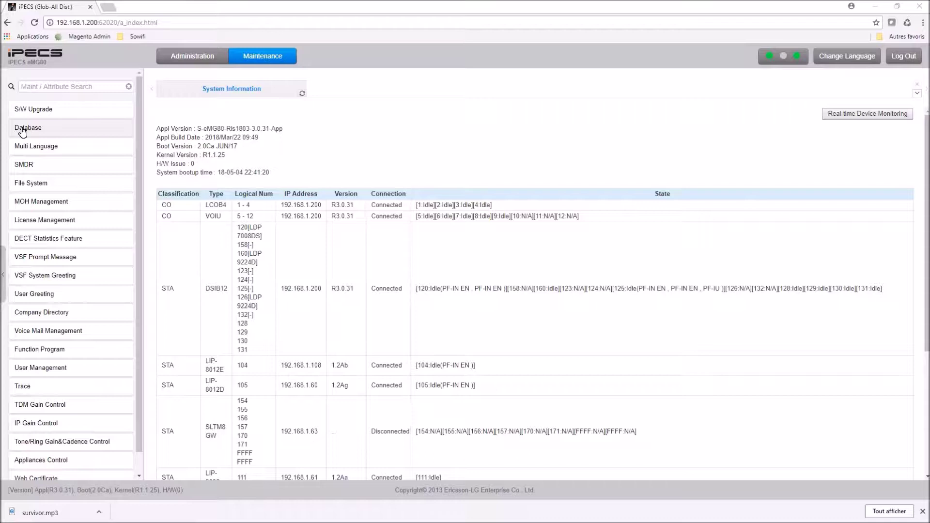
click(40, 260)
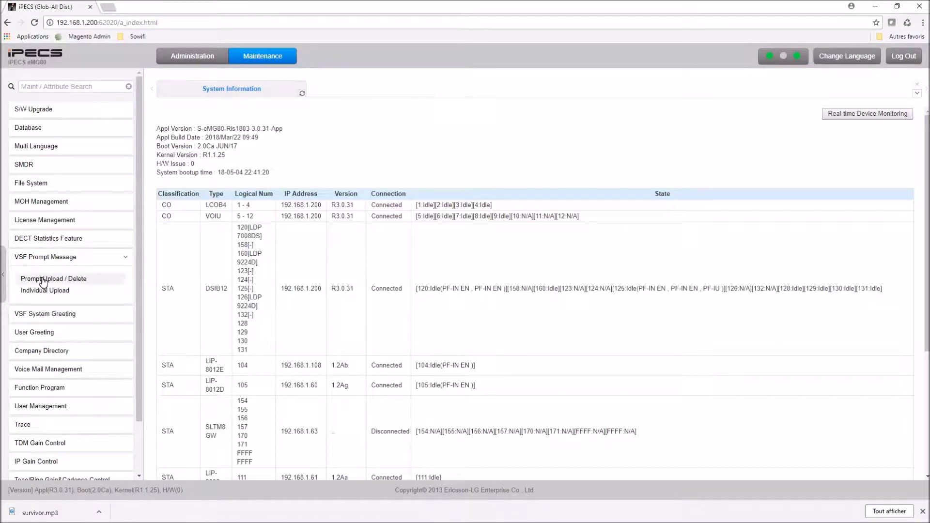
click(43, 280)
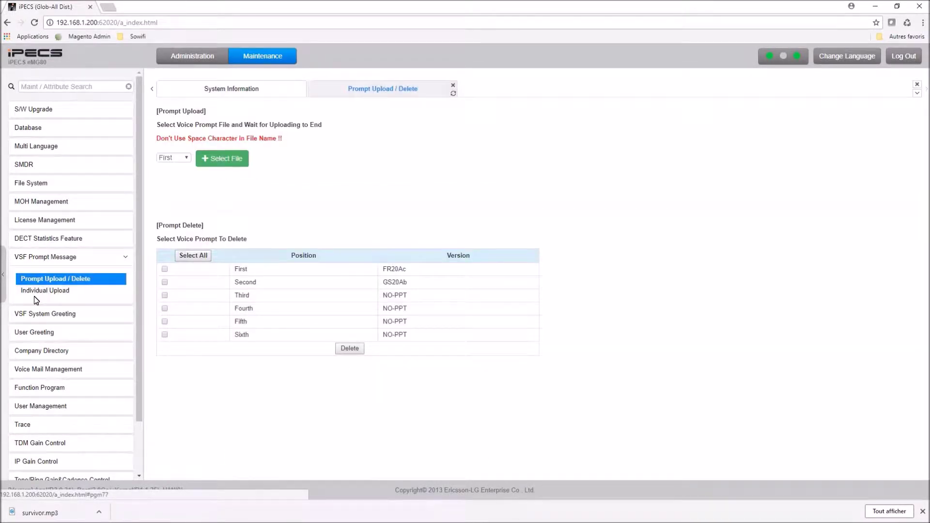
click(36, 293)
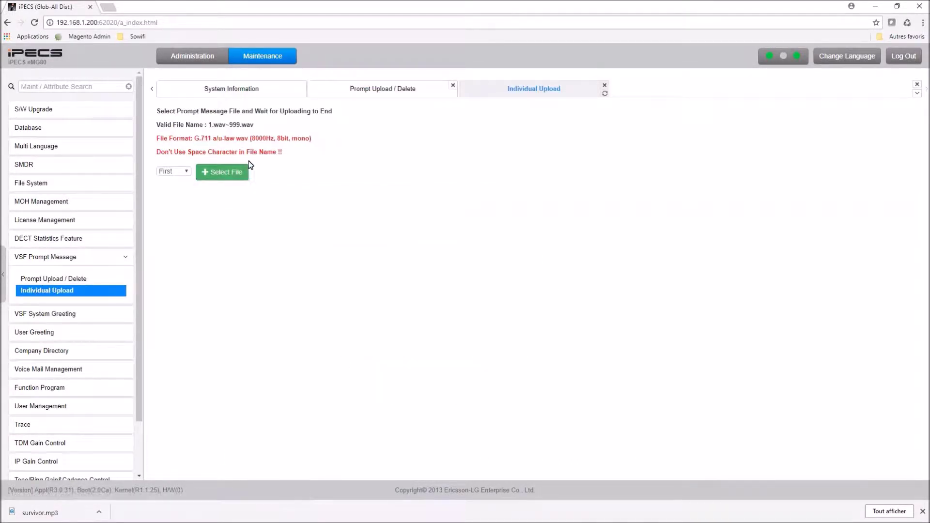
drag(195, 139, 311, 139)
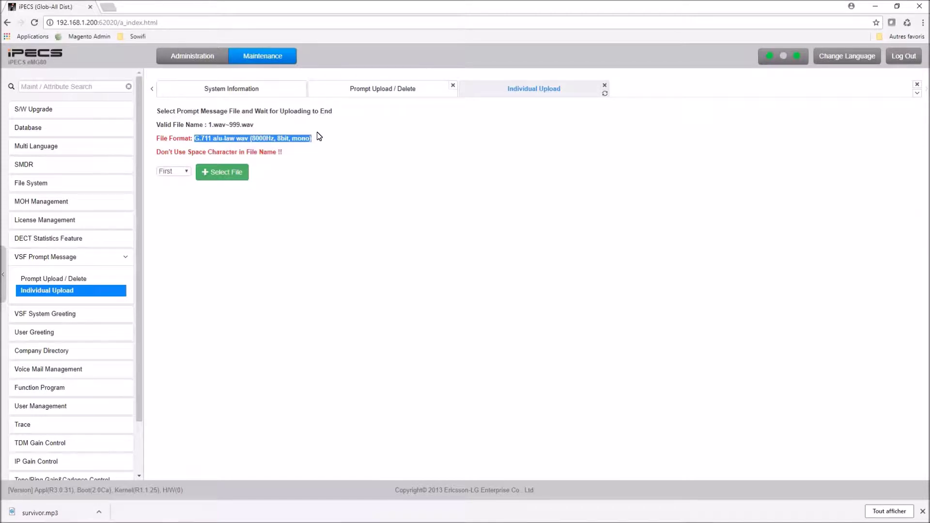
click(312, 145)
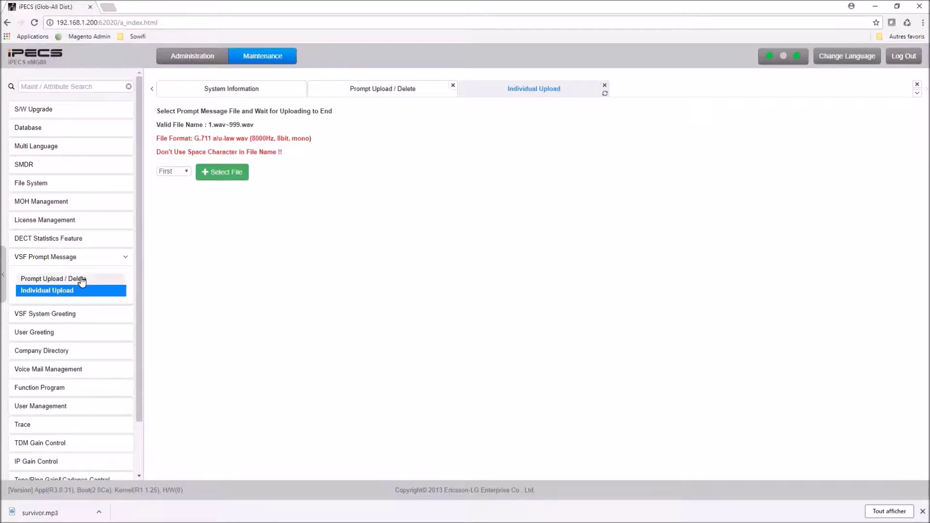
Open File System > File View & Delete and highlight the TonRing8.LR0 ring tone name
click(108, 265)
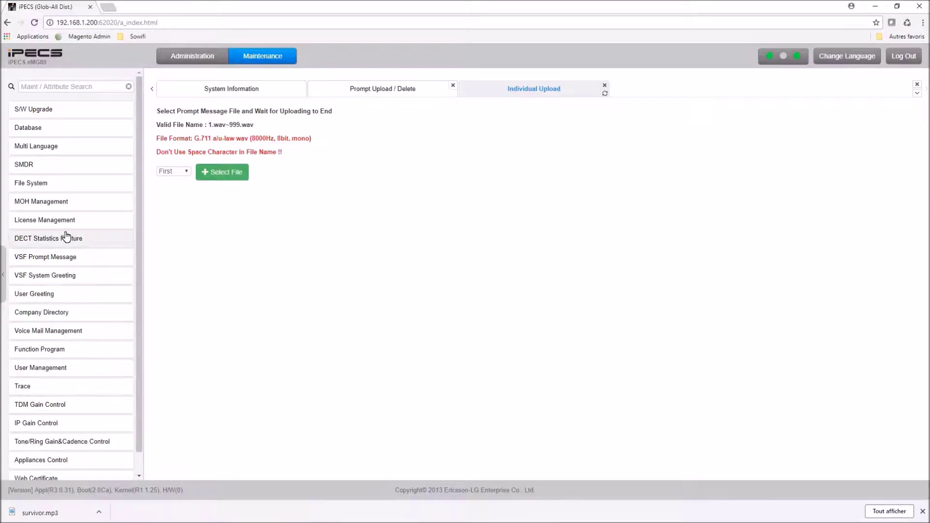
click(36, 183)
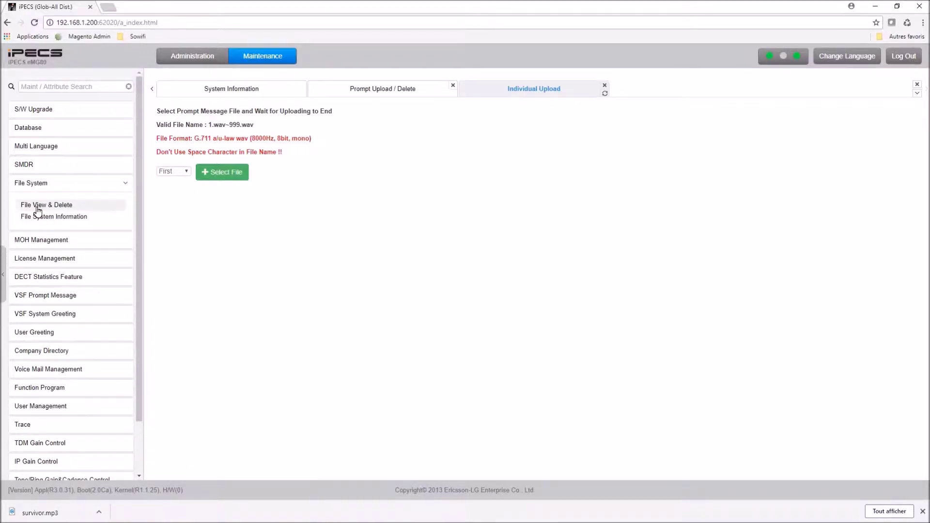
click(38, 208)
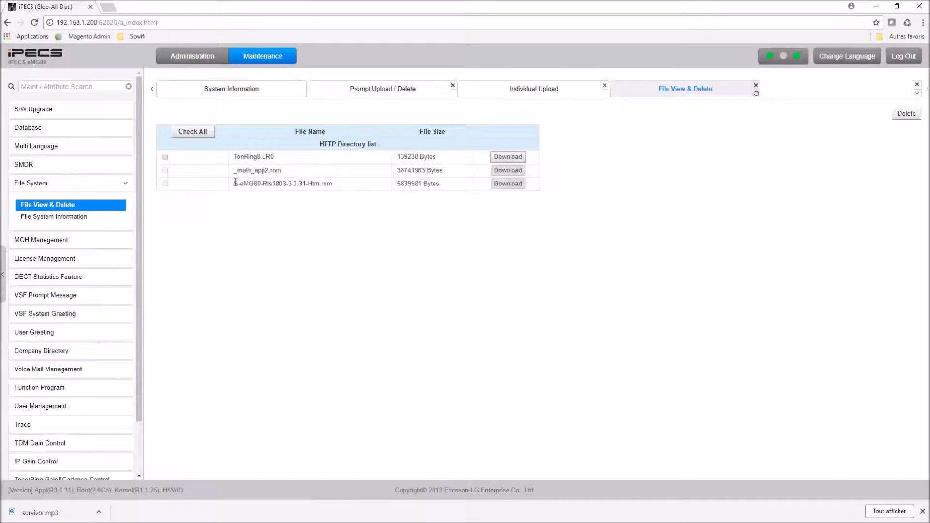
drag(236, 157, 269, 164)
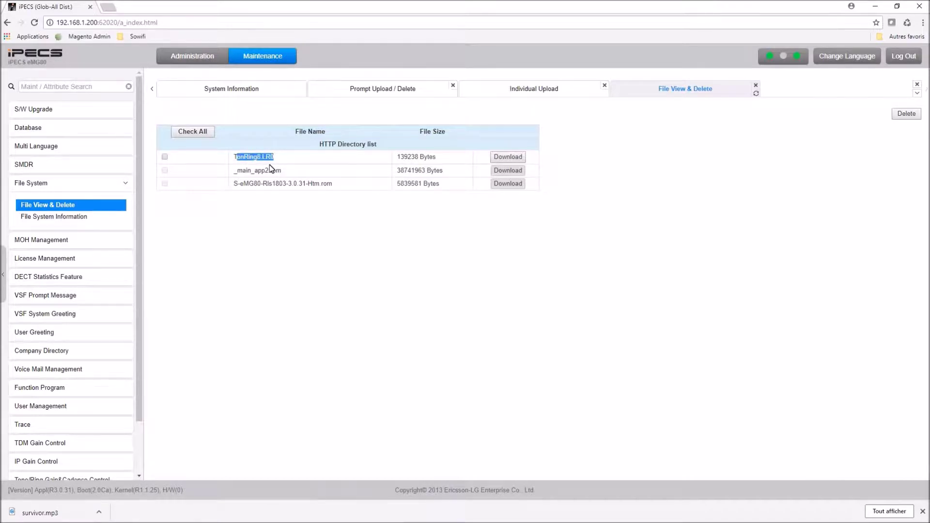
click(270, 246)
Highlight the TonRing8.LR0 name and its LR0 extension several times
drag(262, 156, 274, 157)
click(267, 155)
drag(274, 156, 233, 156)
click(246, 156)
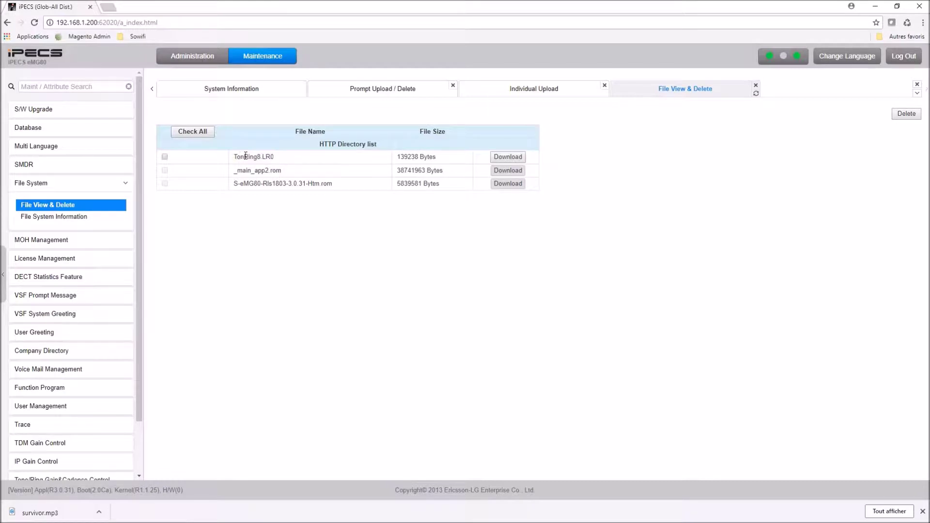
drag(262, 156, 272, 156)
click(270, 156)
drag(262, 156, 271, 156)
click(270, 156)
Delete TonRing8.LR0 from the stored file list and collapse File System
click(165, 157)
click(899, 115)
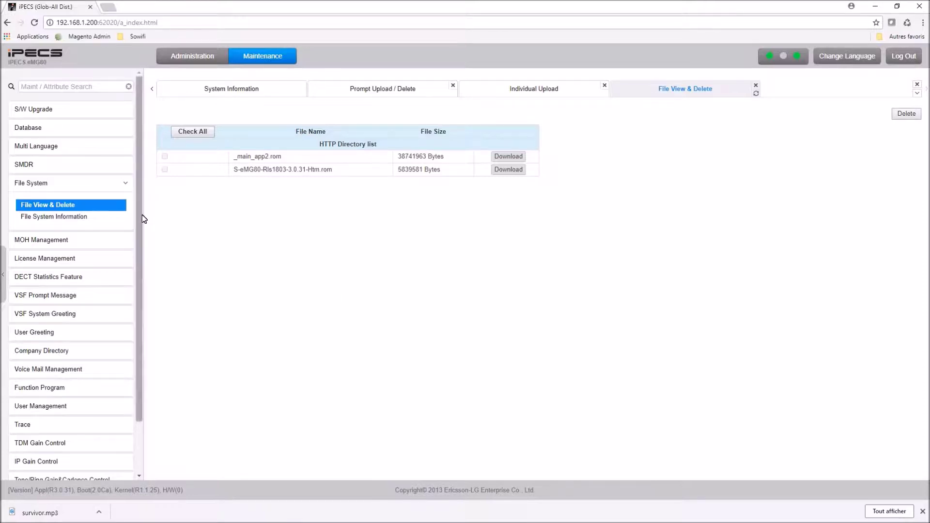
click(125, 183)
Open the Téléchargements folder in File Explorer, then bring Audacity's empty project forward
click(247, 515)
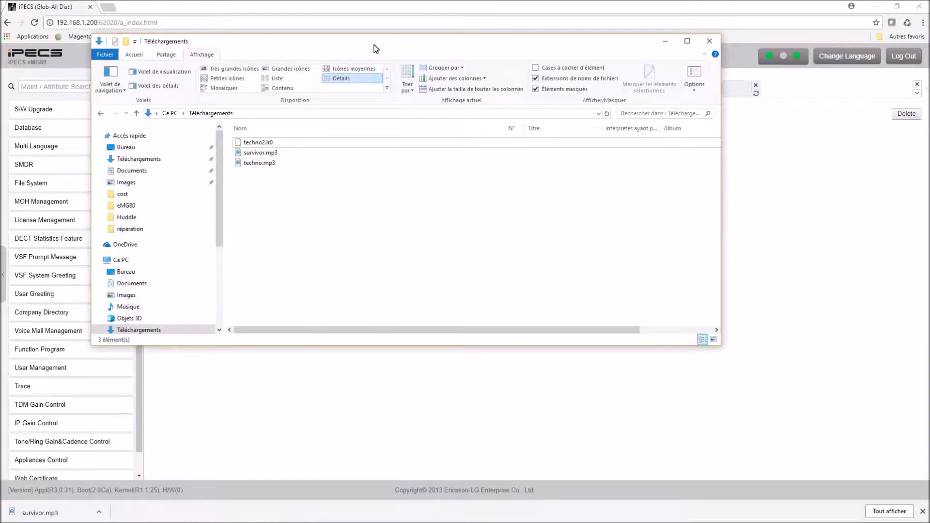
drag(374, 48, 405, 47)
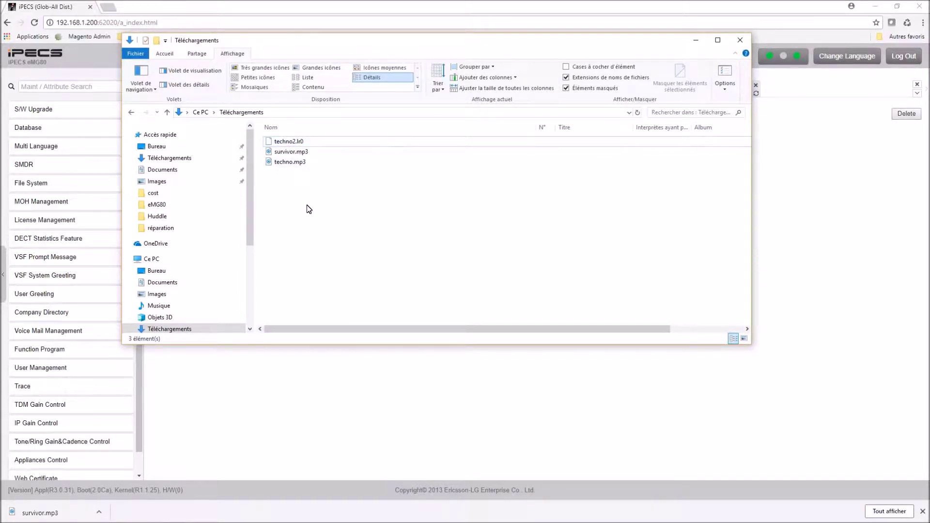
mouse_move(293, 518)
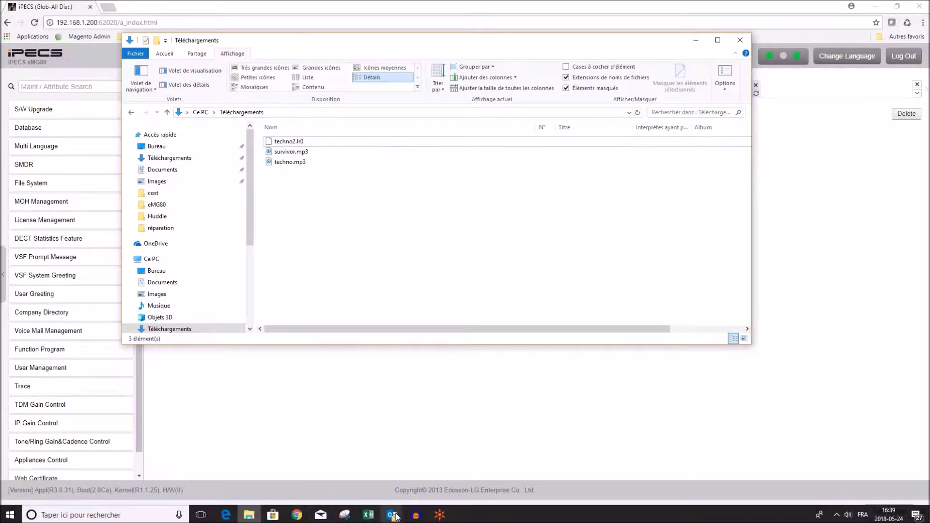
mouse_move(415, 518)
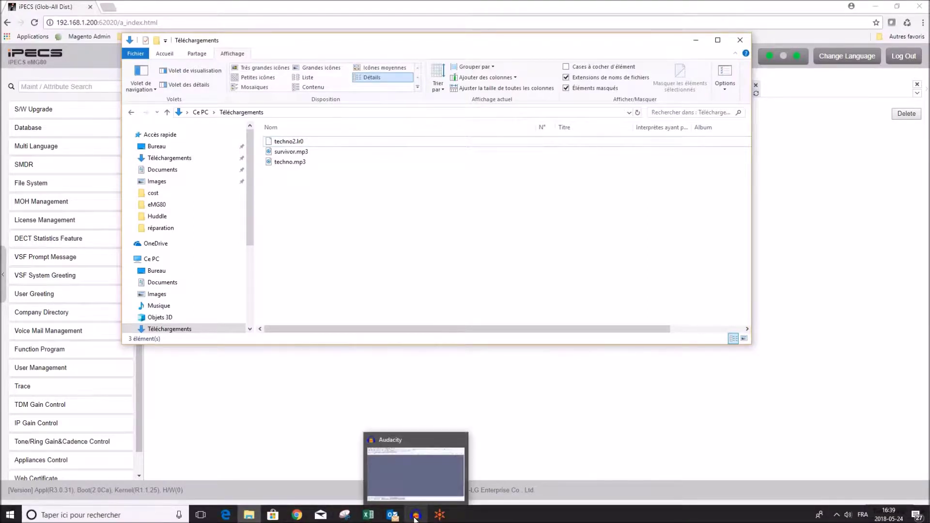
click(415, 517)
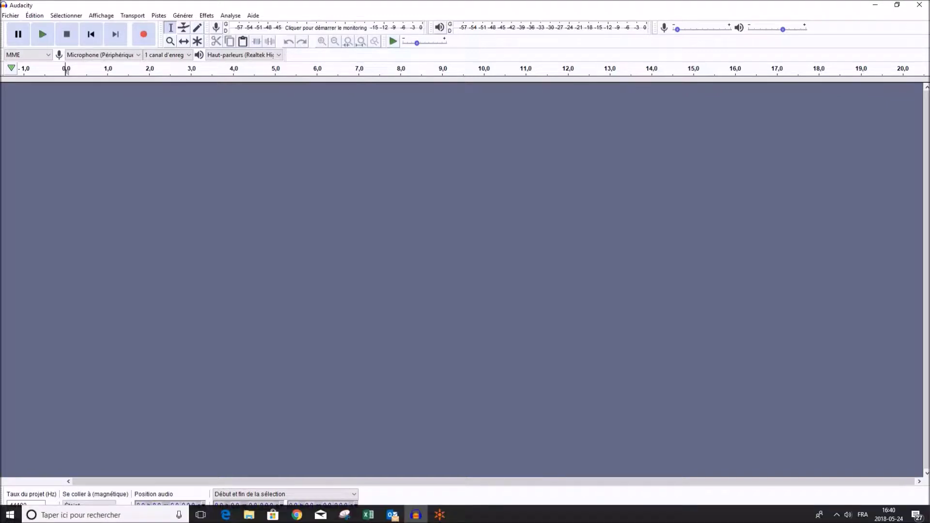
Preview survivor.mp3 in the music player, then close the player
click(249, 515)
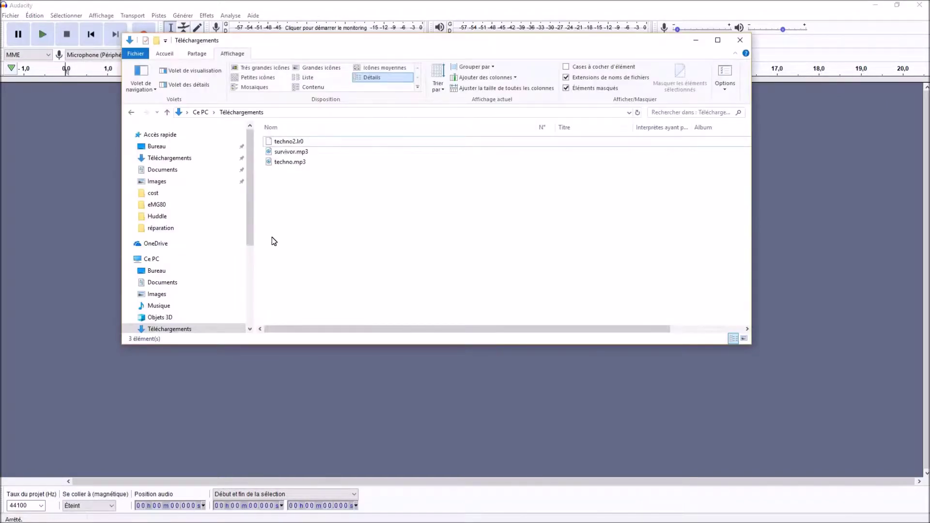
double_click(283, 154)
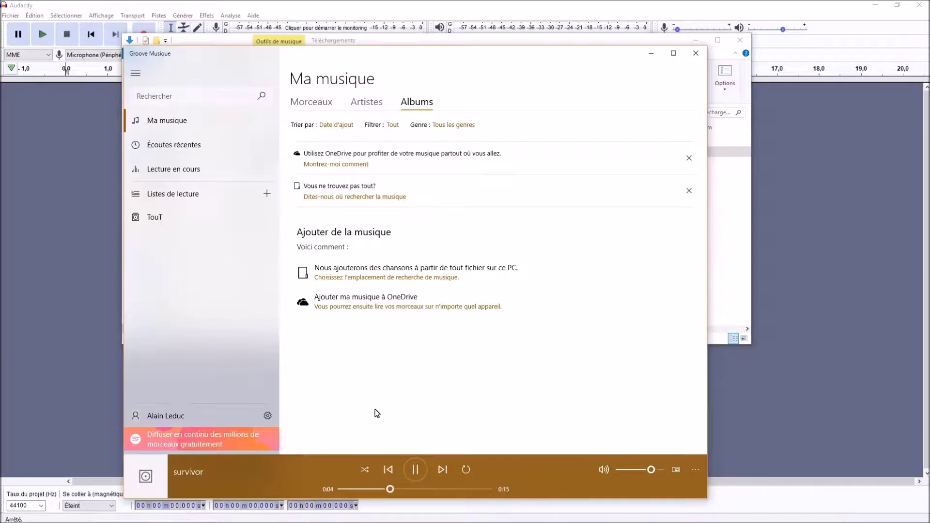
click(416, 469)
click(695, 54)
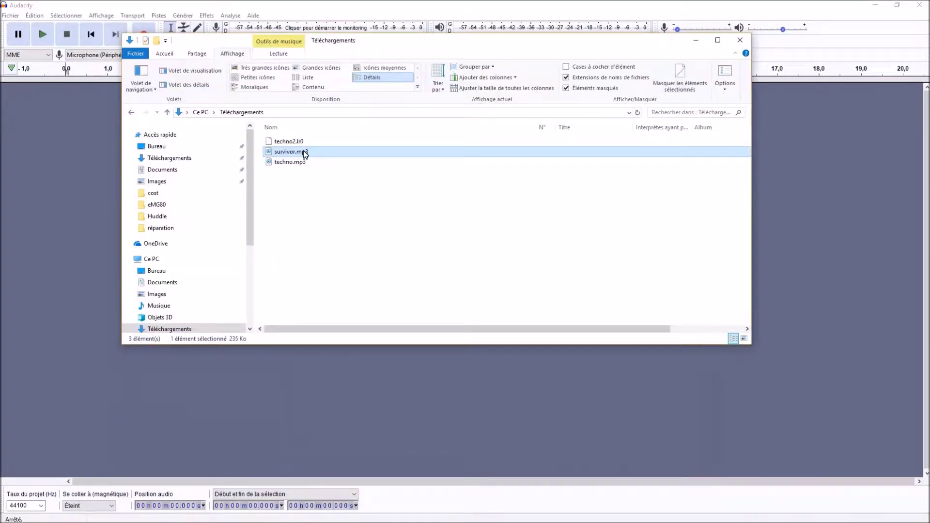
Import survivor.mp3 into Audacity by dragging it onto the track area, then minimize Explorer
drag(304, 154, 79, 166)
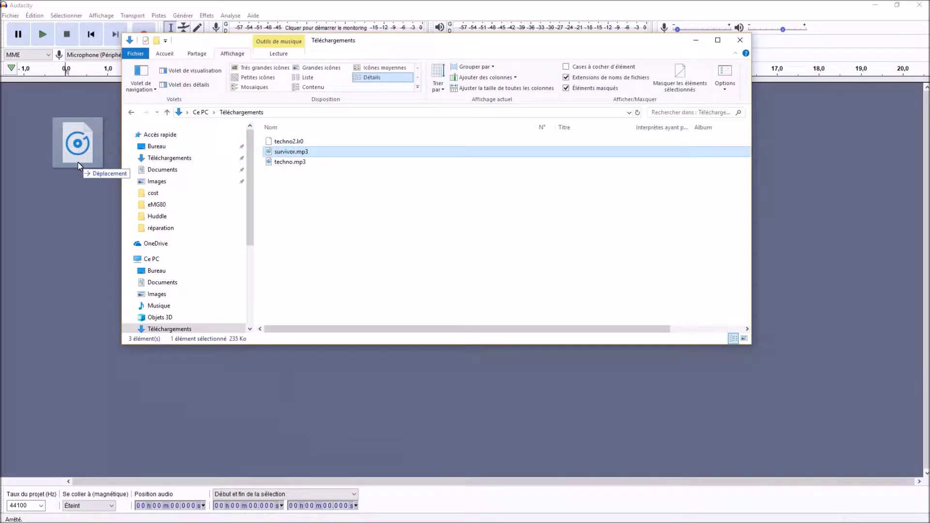
drag(78, 162, 78, 162)
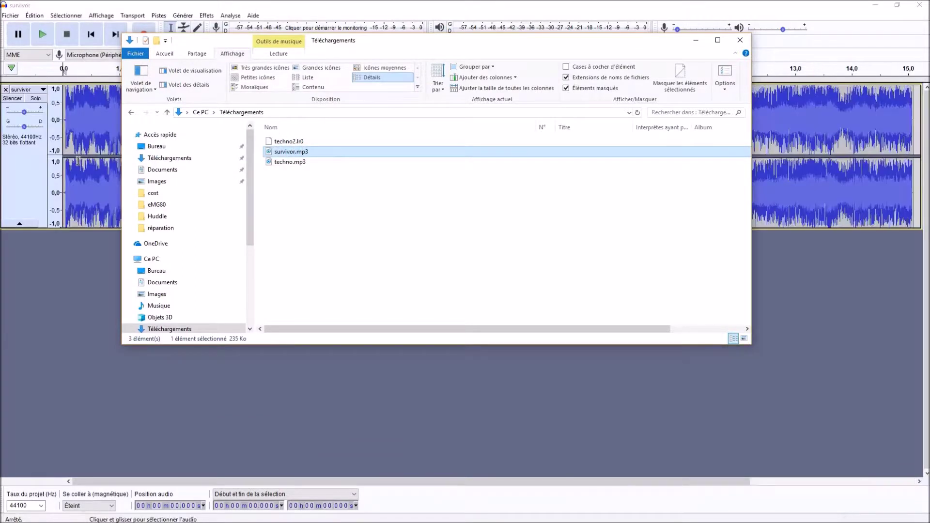
click(694, 44)
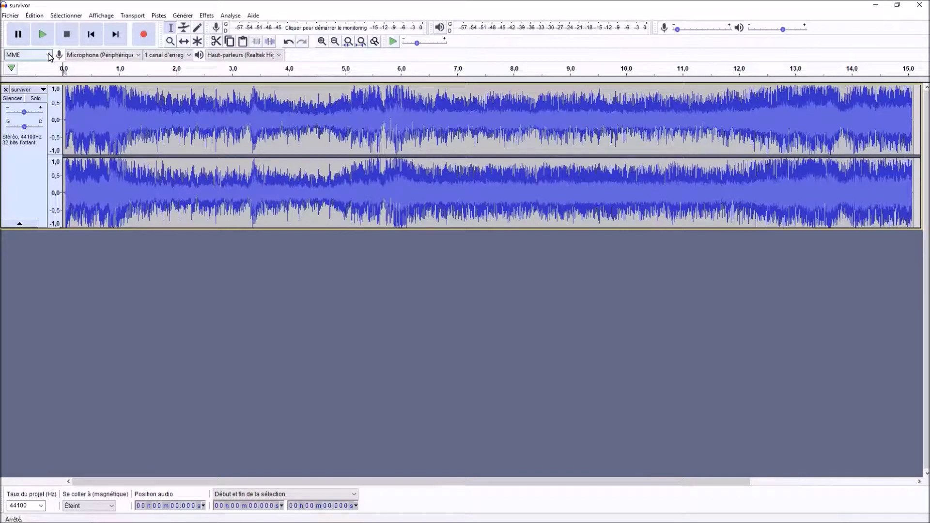
Check the Audacity version in the About window, then open the survivor track's menu
click(41, 90)
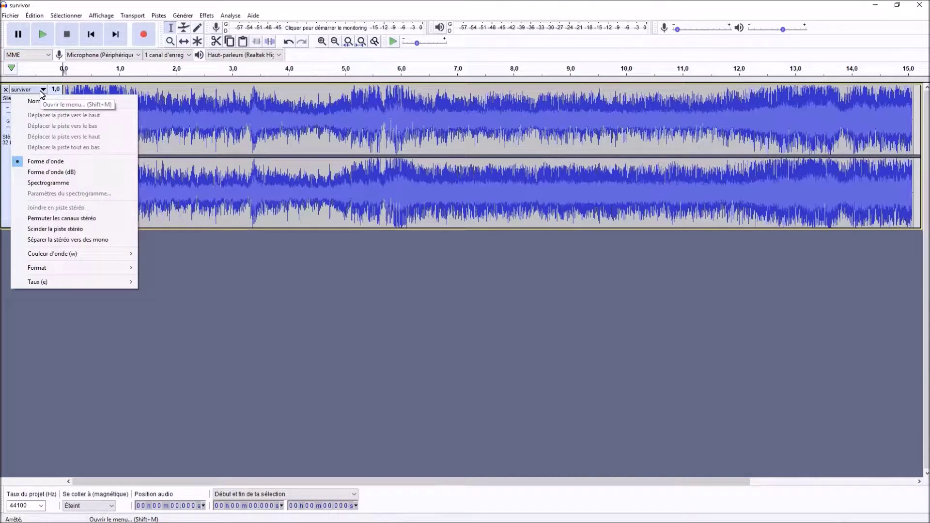
click(253, 16)
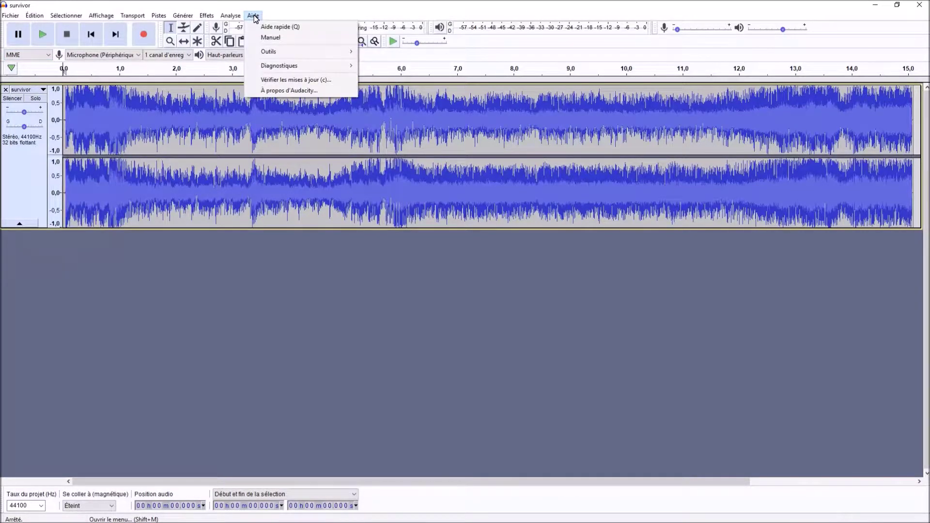
click(277, 92)
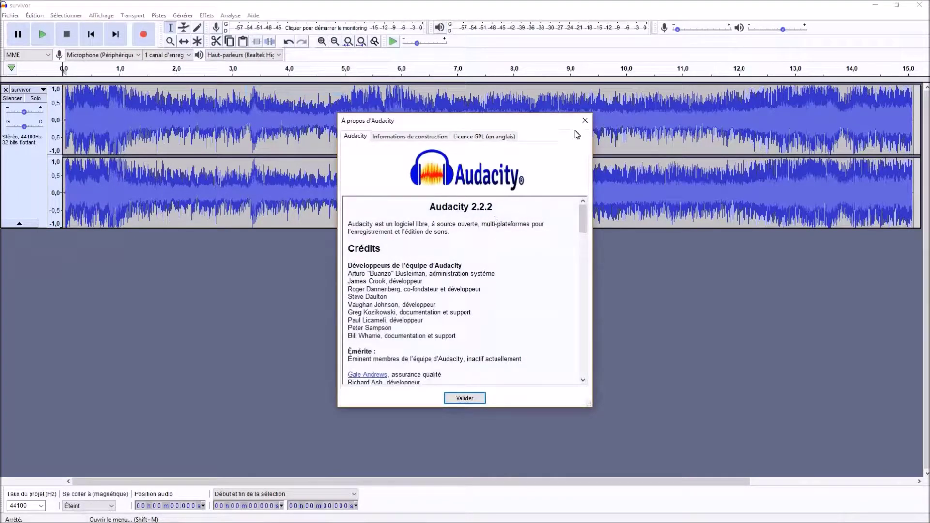
click(584, 122)
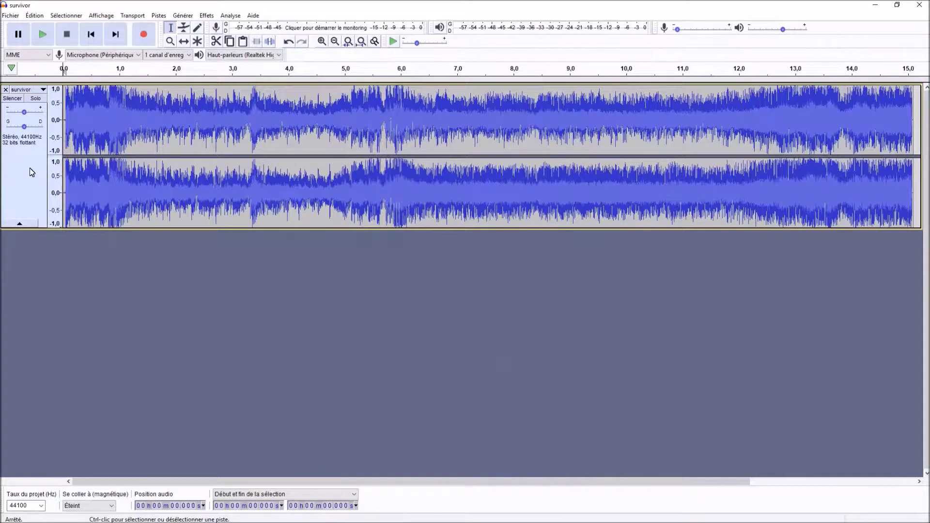
click(43, 90)
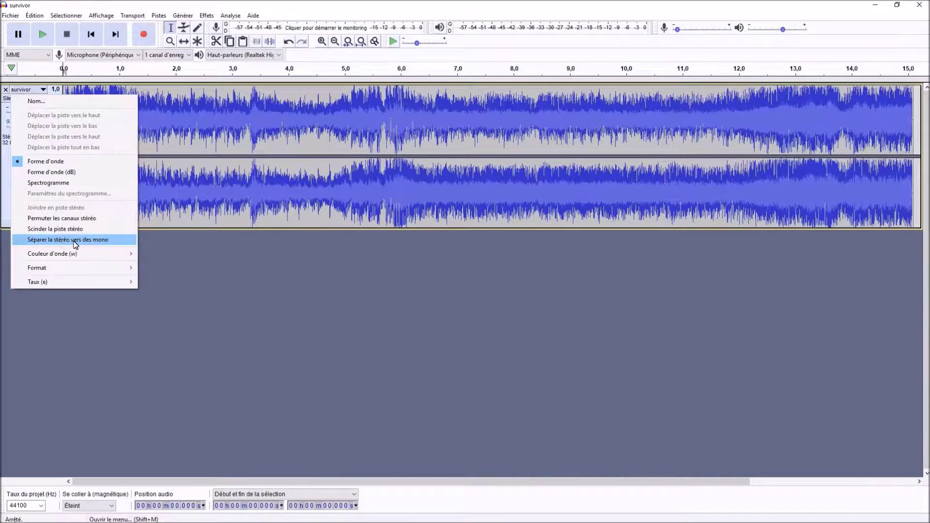
Split the survivor stereo track into mono tracks and remove the second one
click(94, 240)
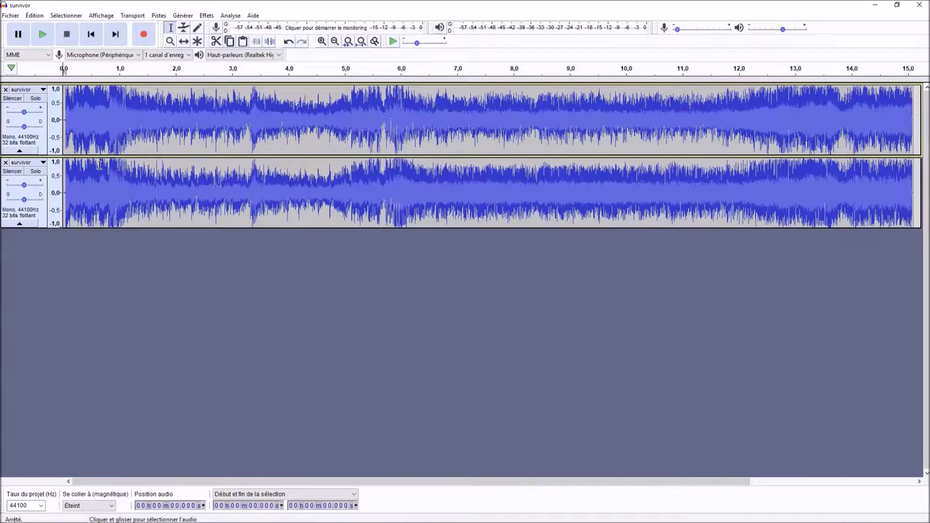
click(5, 162)
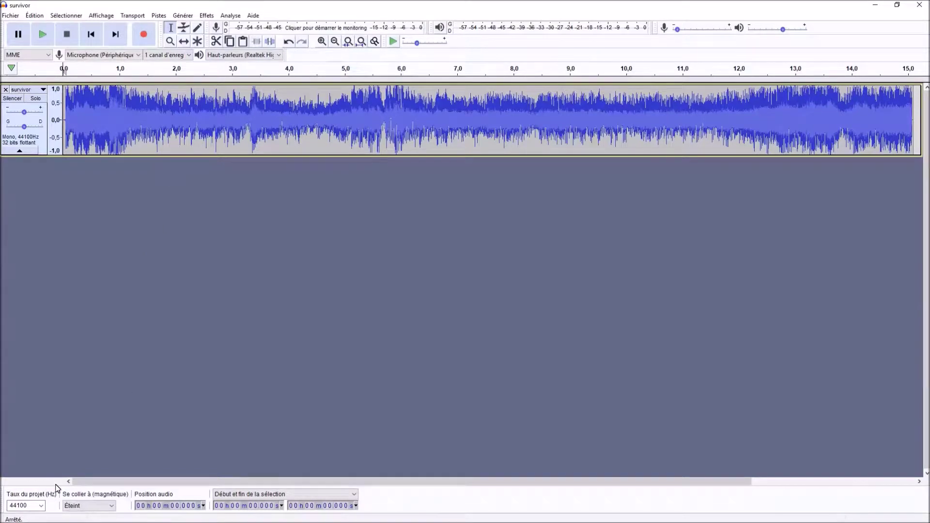
Set the project rate to 8000 Hz and the survivor track format to 16 bits PCM
click(42, 505)
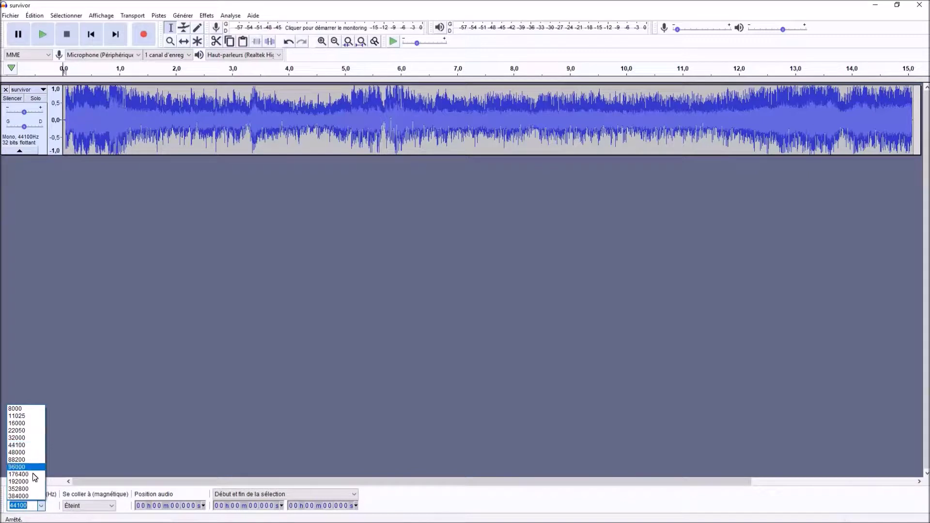
click(26, 409)
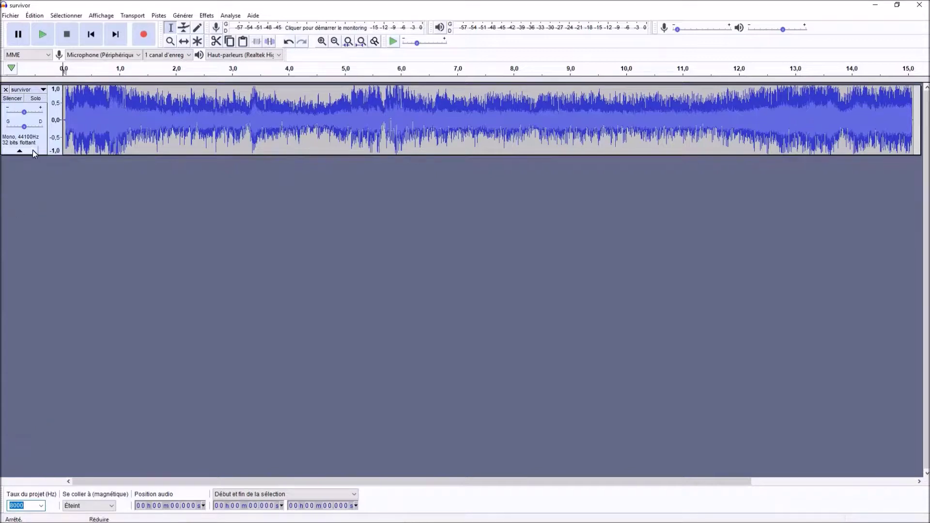
click(37, 89)
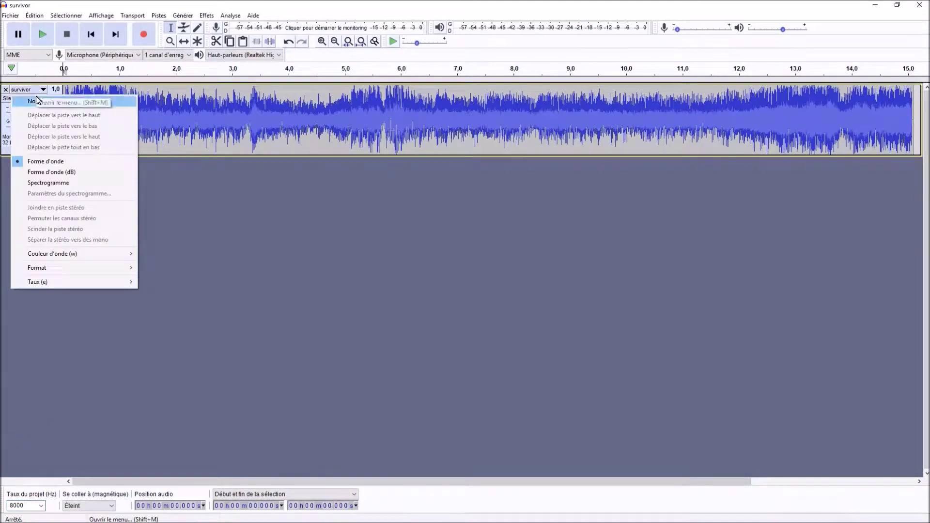
mouse_move(50, 268)
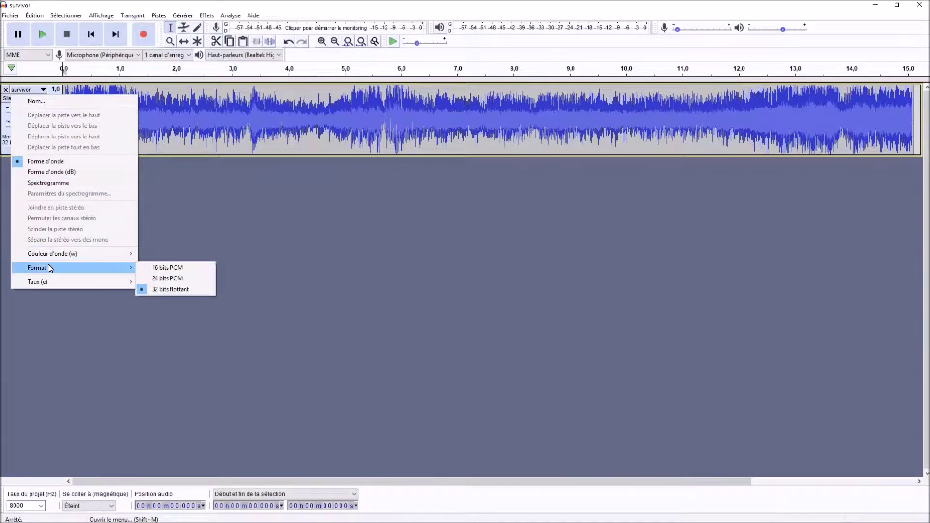
click(158, 269)
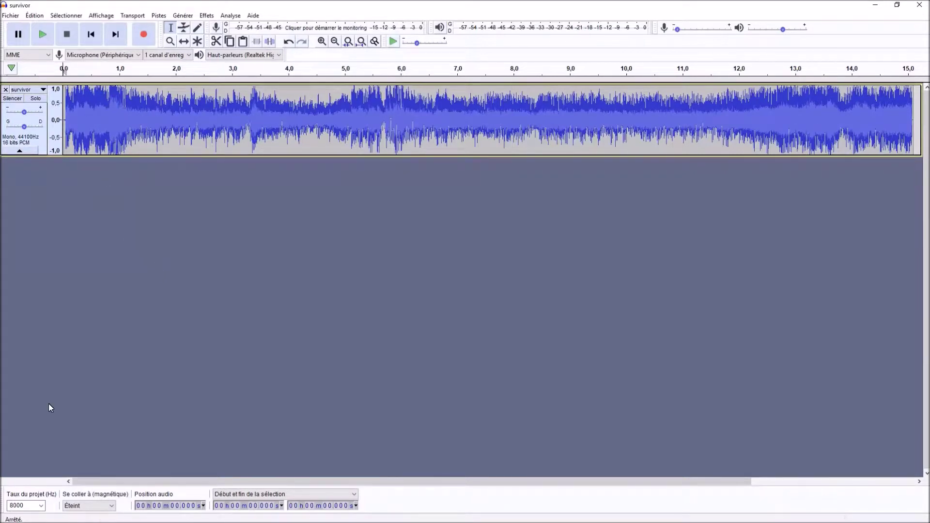
click(14, 505)
click(9, 17)
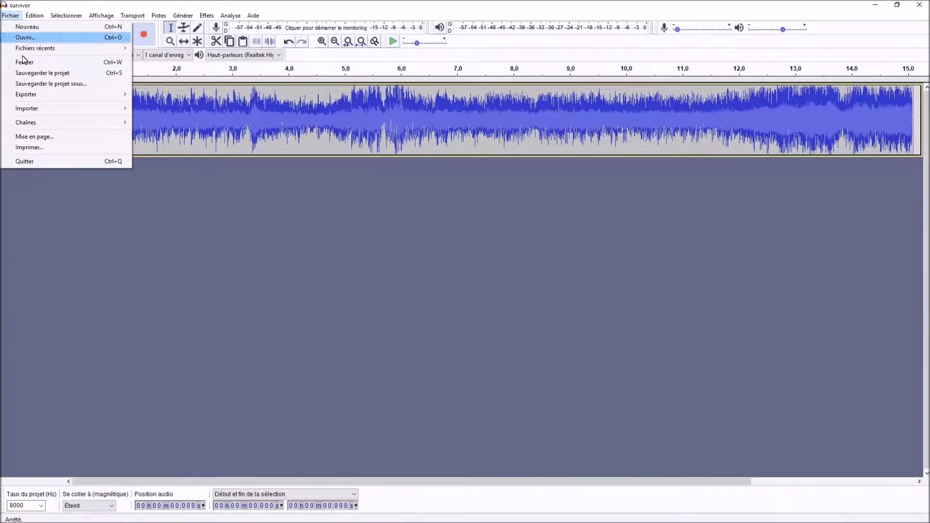
mouse_move(33, 96)
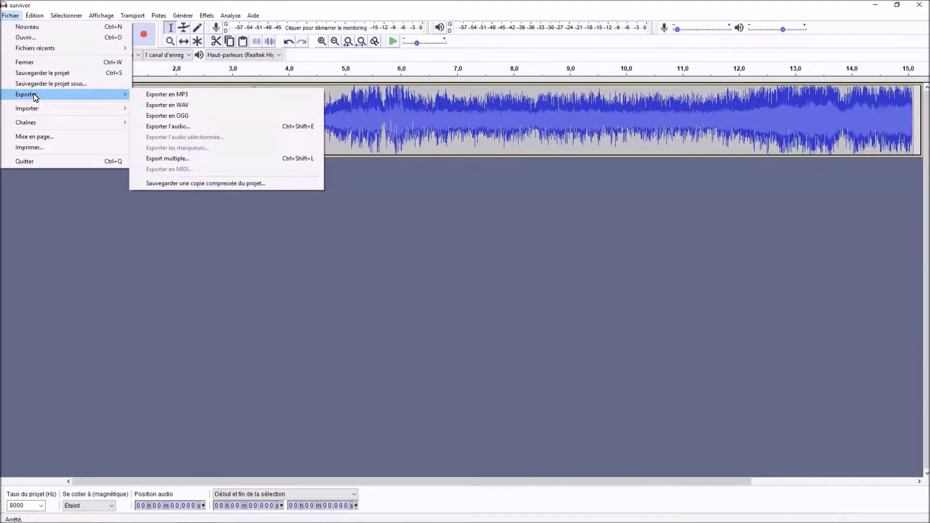
Start exporting the audio and rename the file to survivor10.wav
click(159, 127)
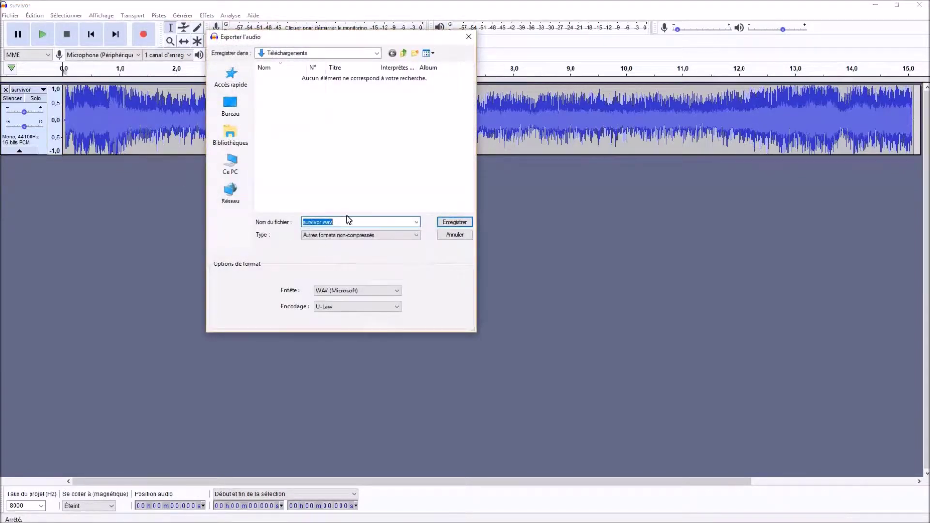
click(339, 220)
click(319, 221)
text(10)
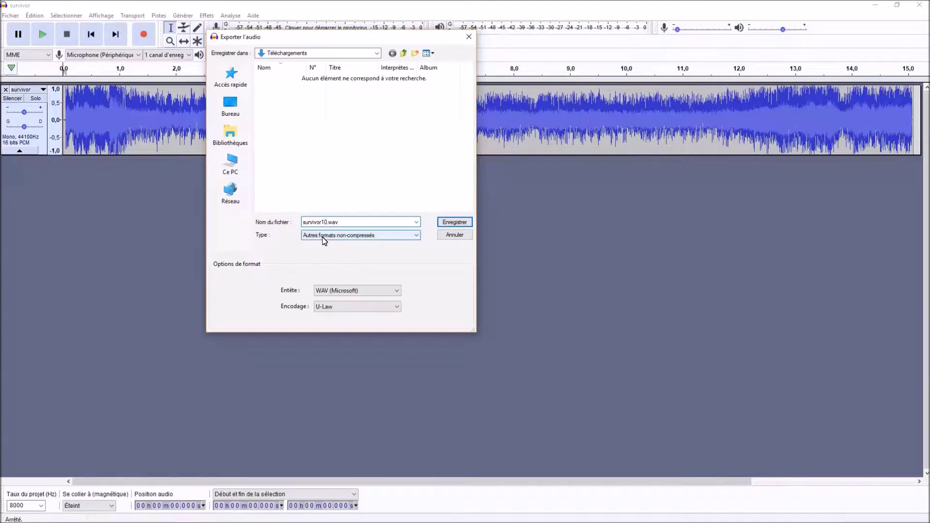
Save as Autres formats non-compressés with WAV (Microsoft) header and U-Law encoding, skipping metadata
click(324, 237)
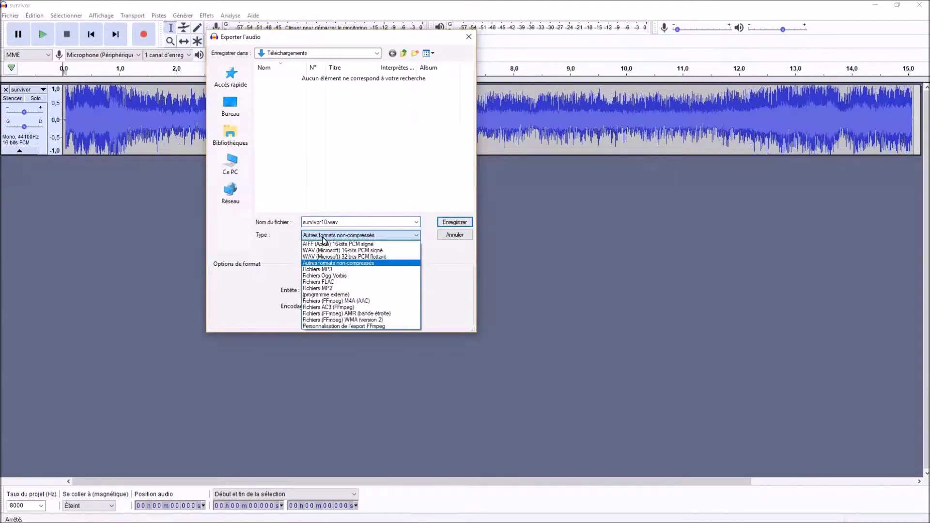
click(343, 266)
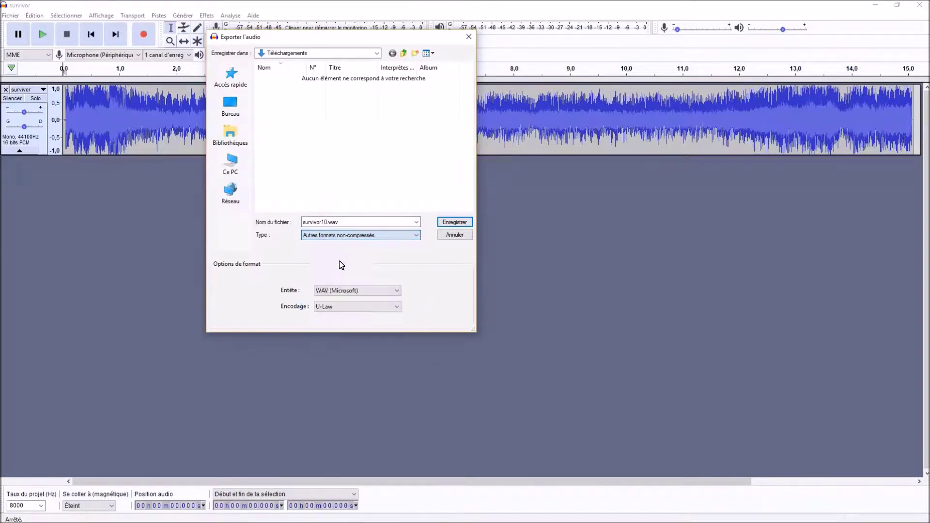
click(363, 292)
click(364, 292)
click(364, 307)
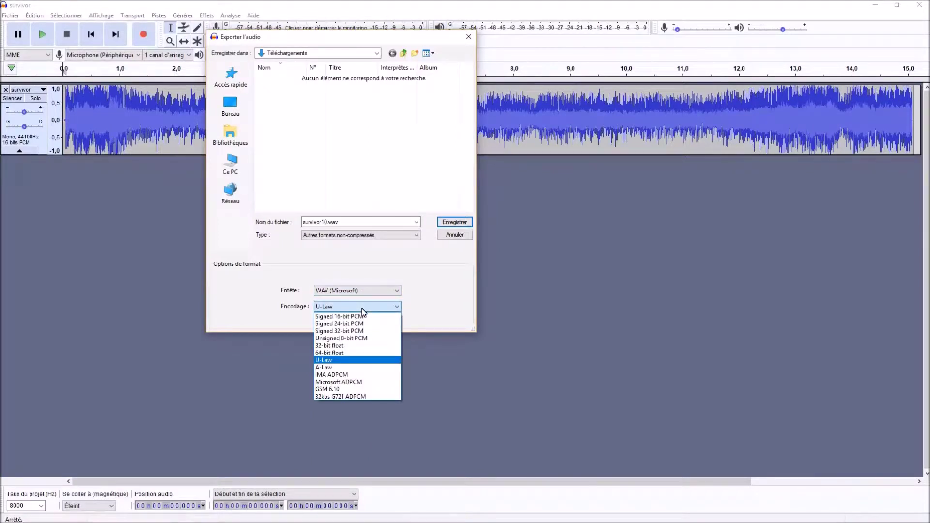
click(363, 310)
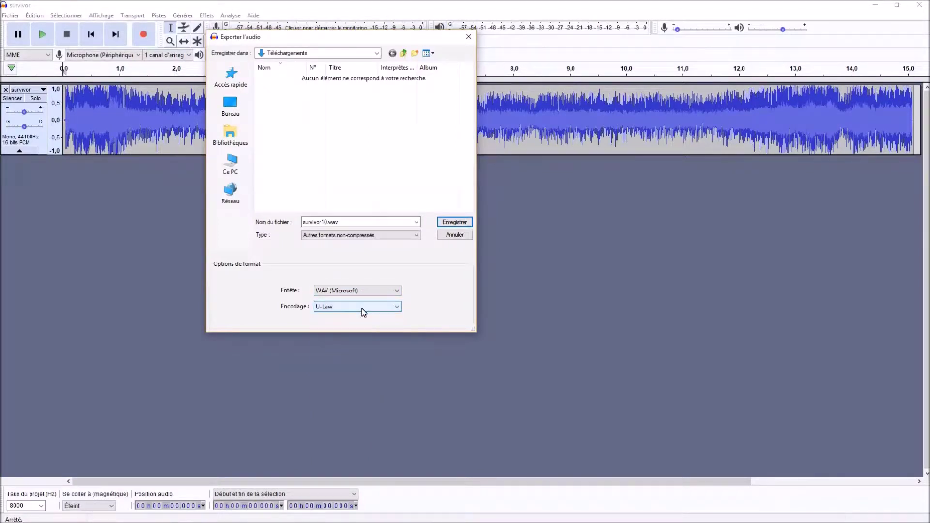
click(455, 223)
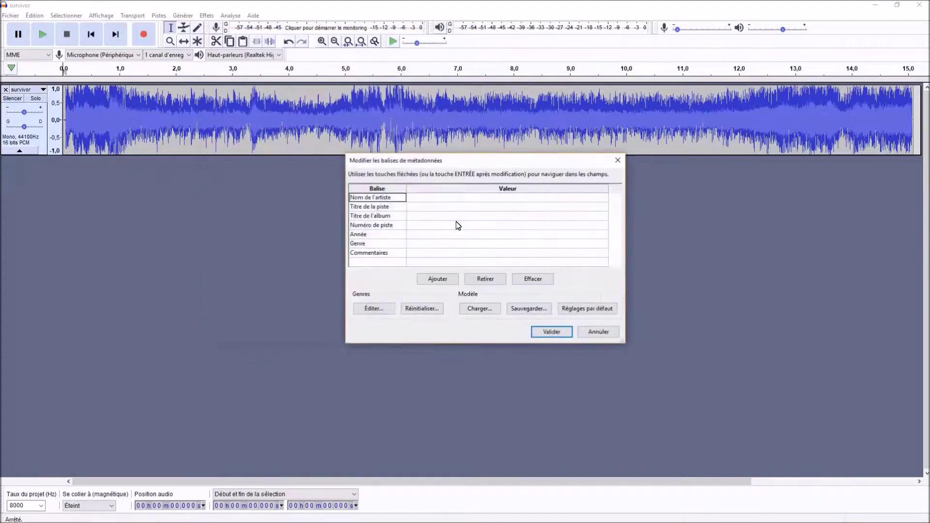
click(551, 332)
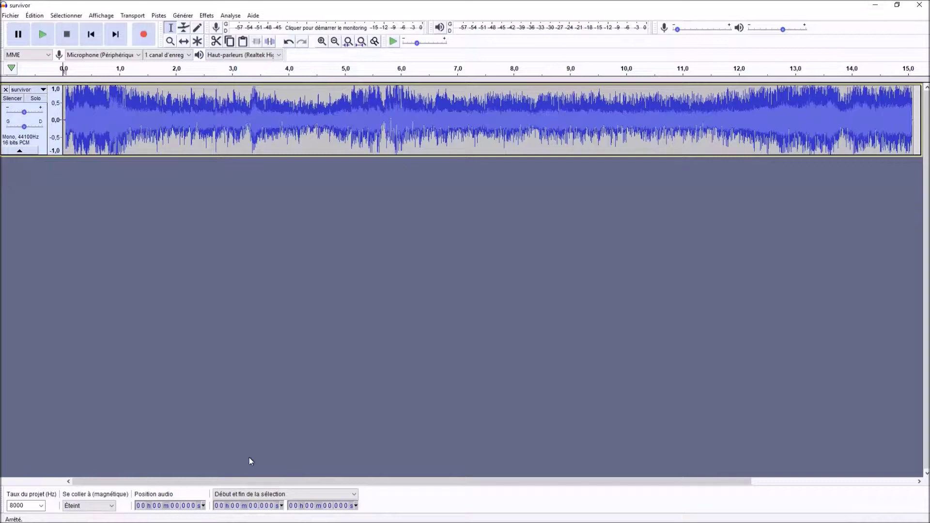
mouse_move(289, 521)
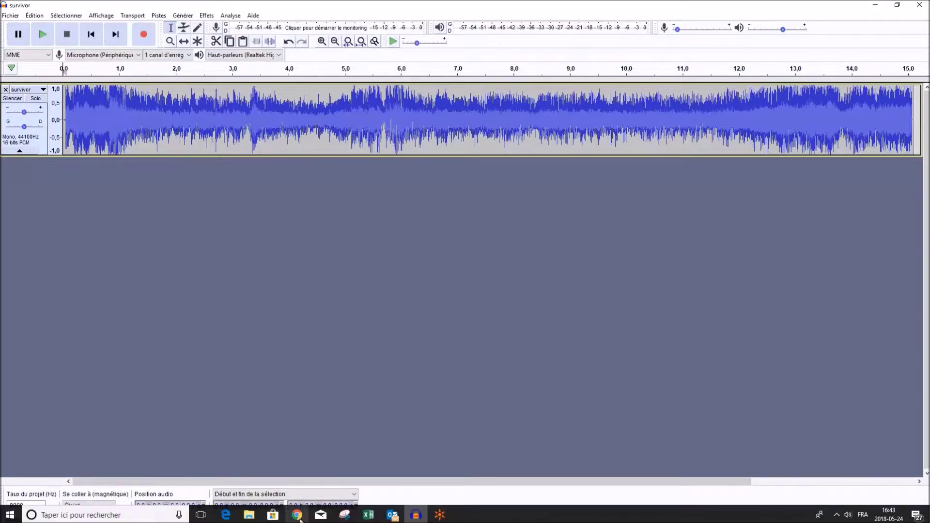
Toggle 'Extensions de noms de fichiers' off and on in Téléchargements, leaving extensions visible
click(249, 515)
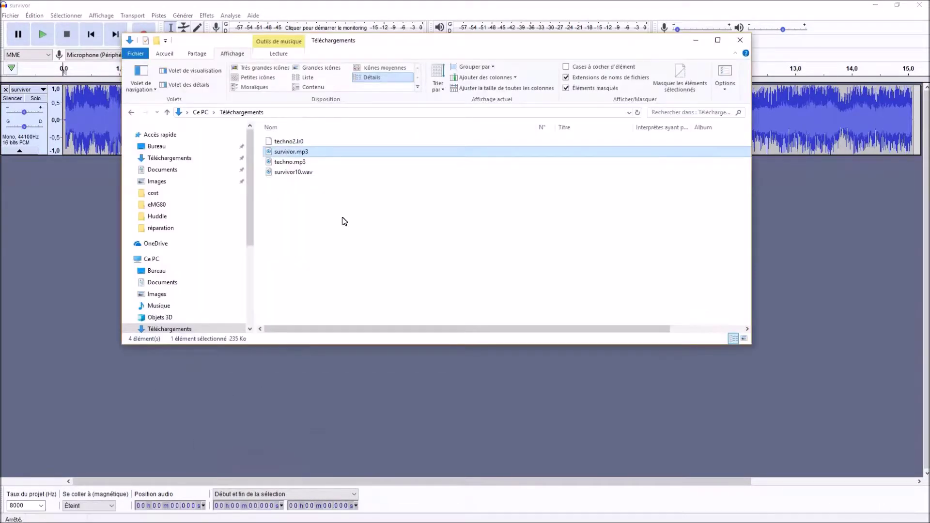
click(307, 210)
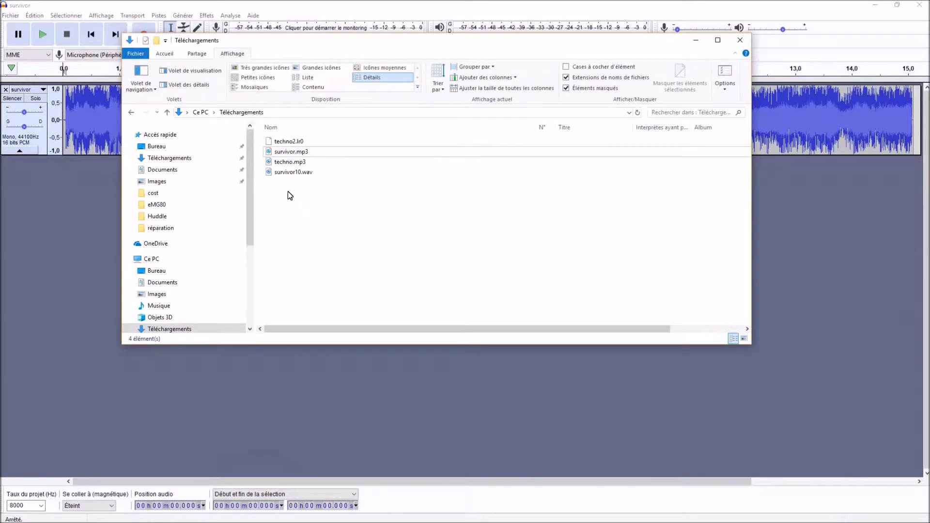
drag(414, 46, 408, 56)
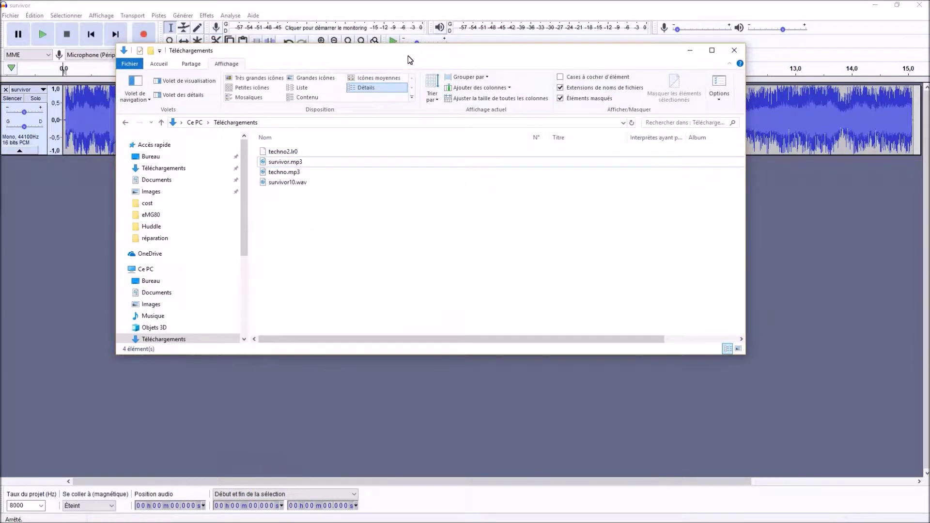
click(560, 88)
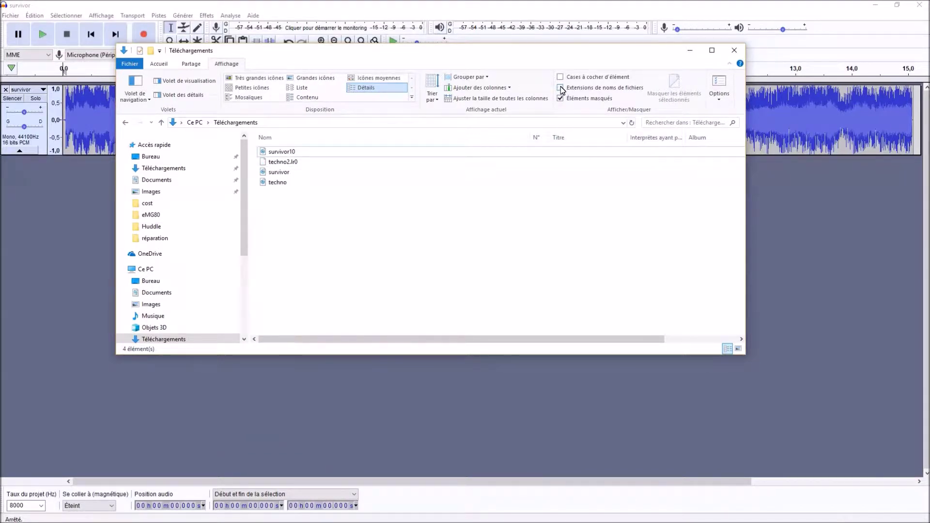
click(561, 88)
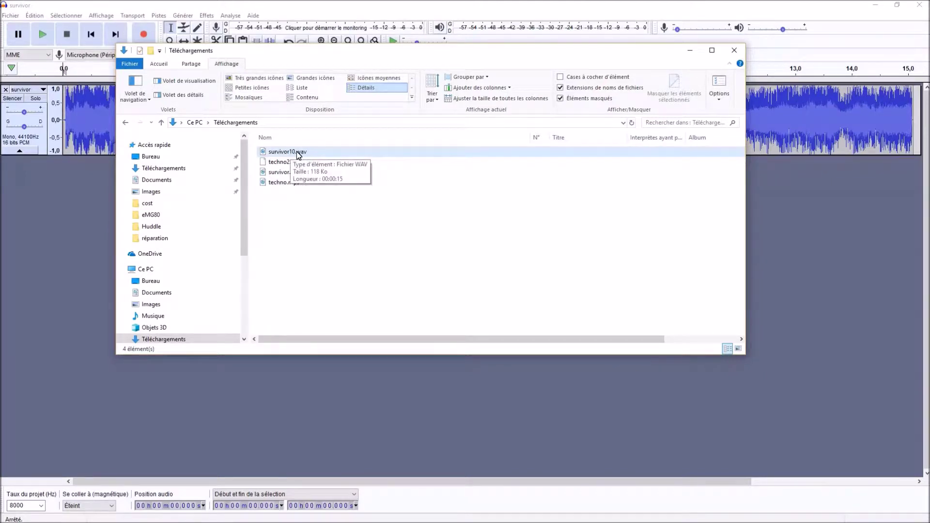
click(561, 88)
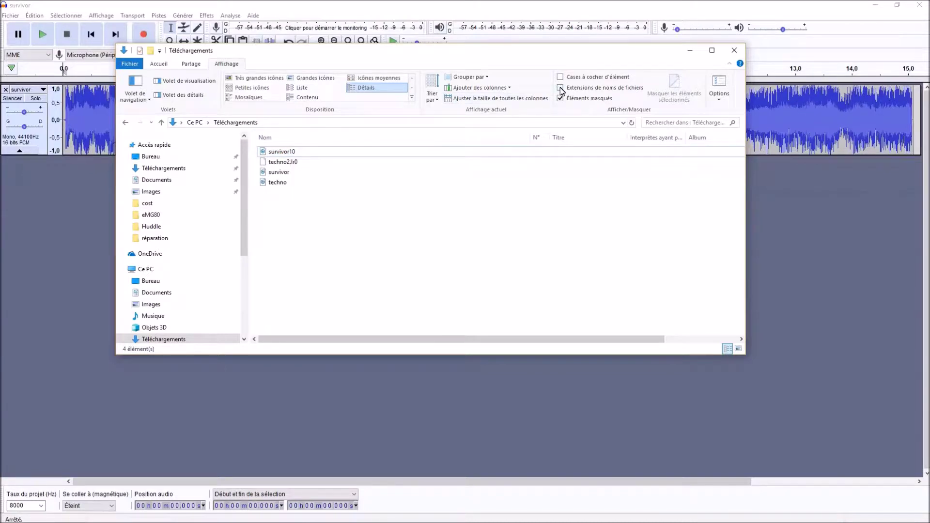
click(560, 88)
click(301, 152)
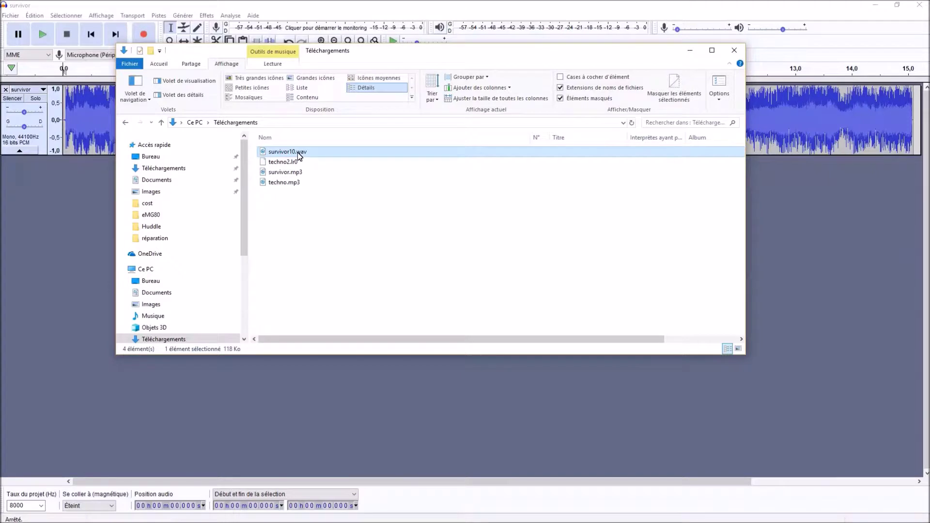
Rename survivor10.wav to survivor10.lr2, confirm the extension change, and close Explorer
click(298, 152)
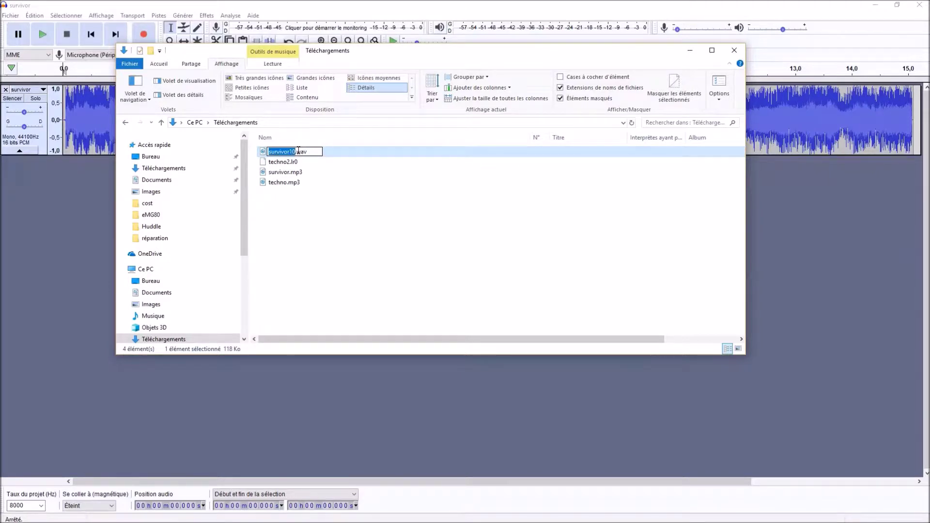
drag(297, 151, 321, 152)
text(lr2)
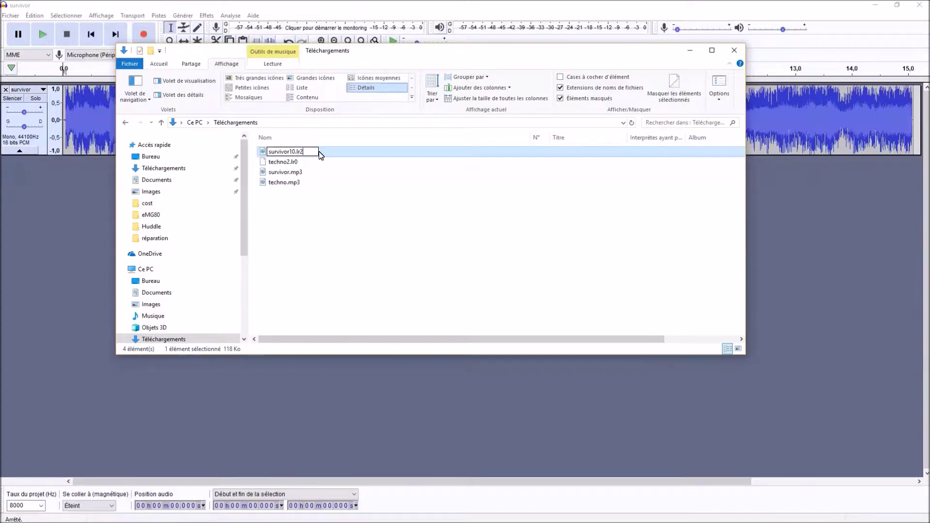
key(Return)
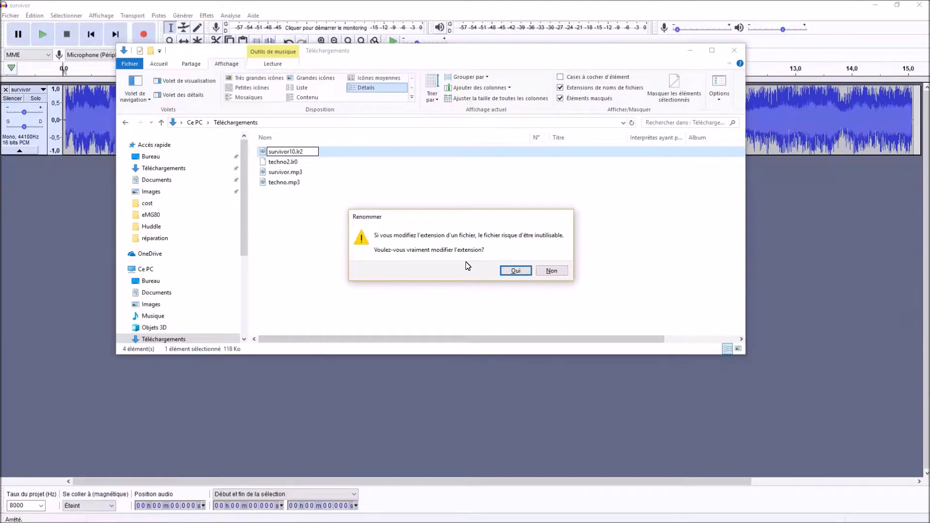
click(511, 273)
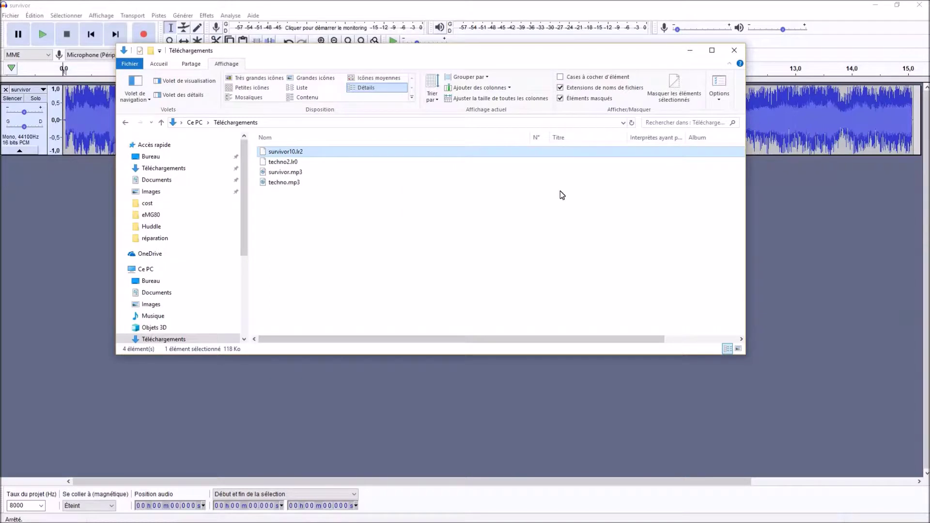
click(733, 53)
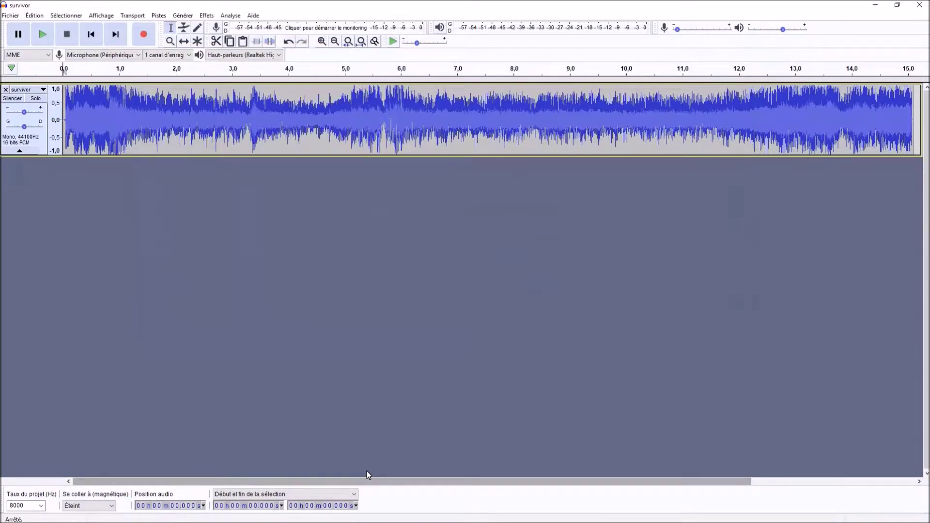
Return to the eMG80 admin and go to Database > Database Upload
mouse_move(335, 521)
click(297, 515)
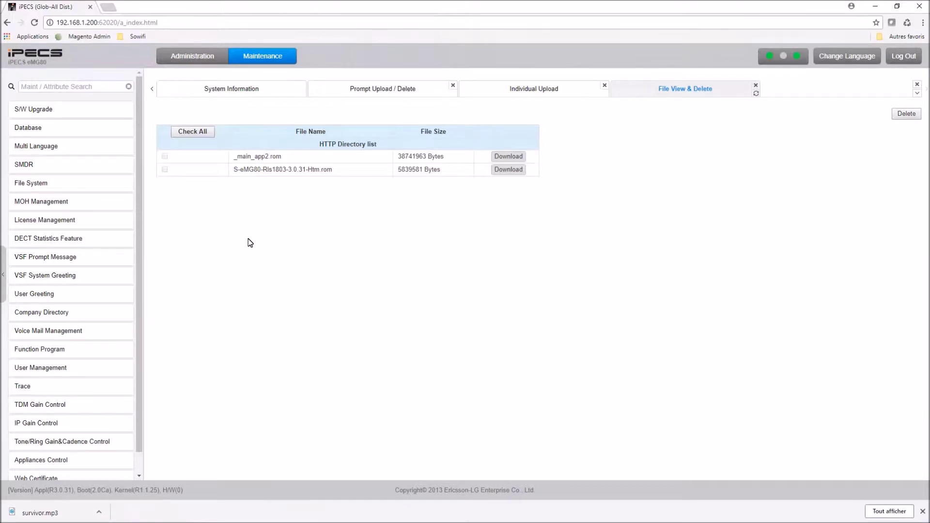
click(44, 131)
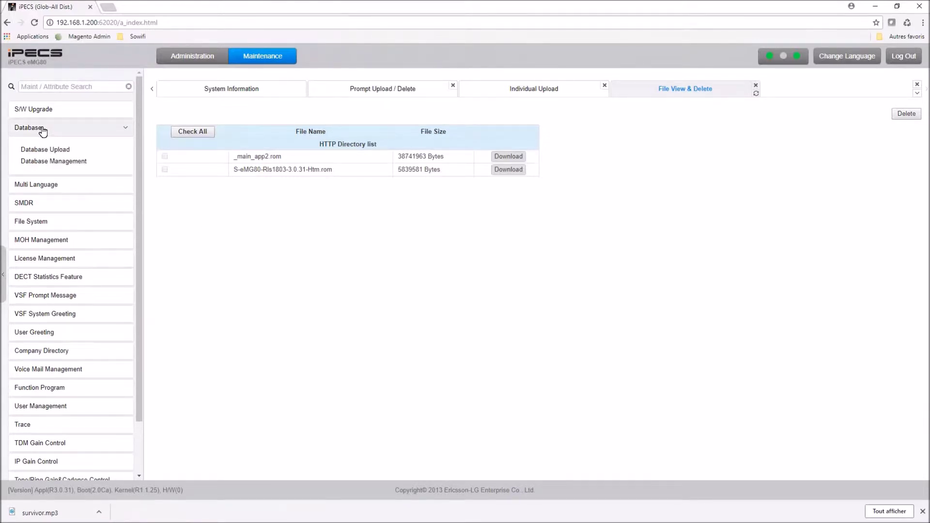
click(44, 151)
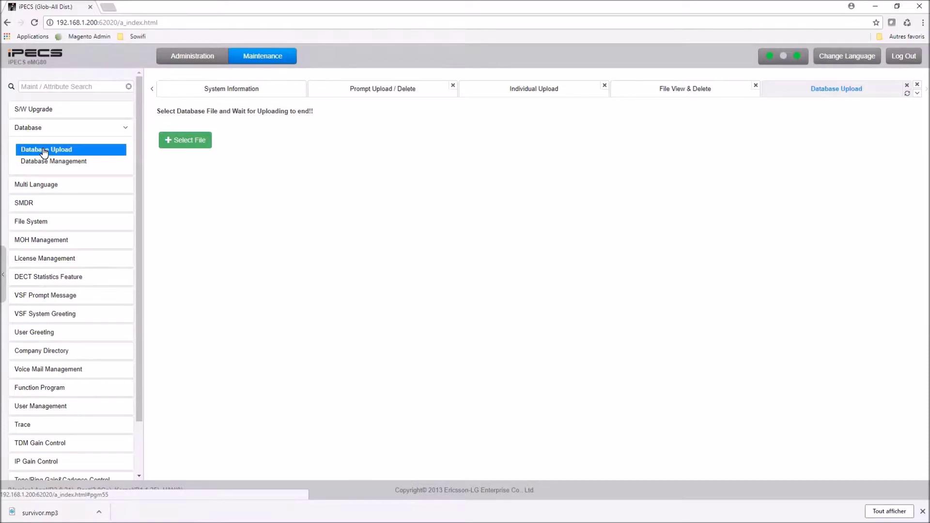
Upload survivor10.lr2 from Téléchargements as a database file, then clear the finished entry
click(196, 142)
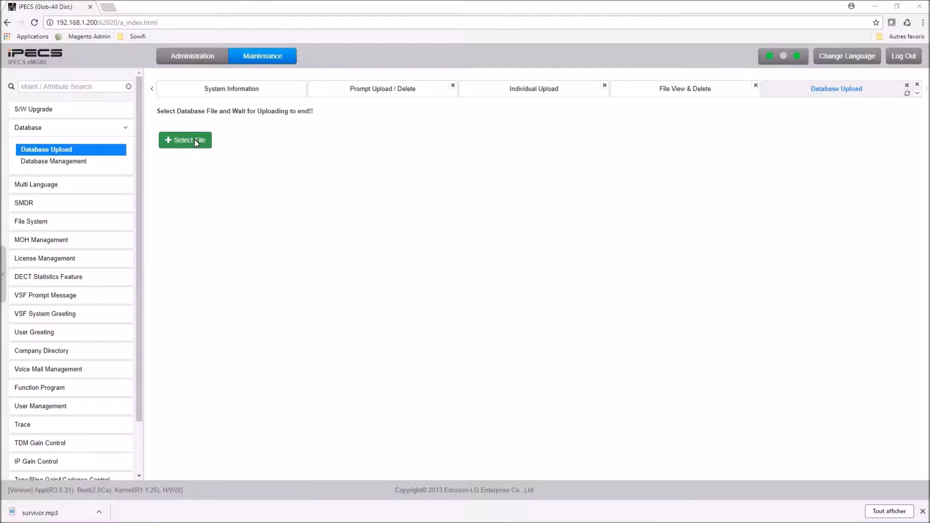
click(134, 68)
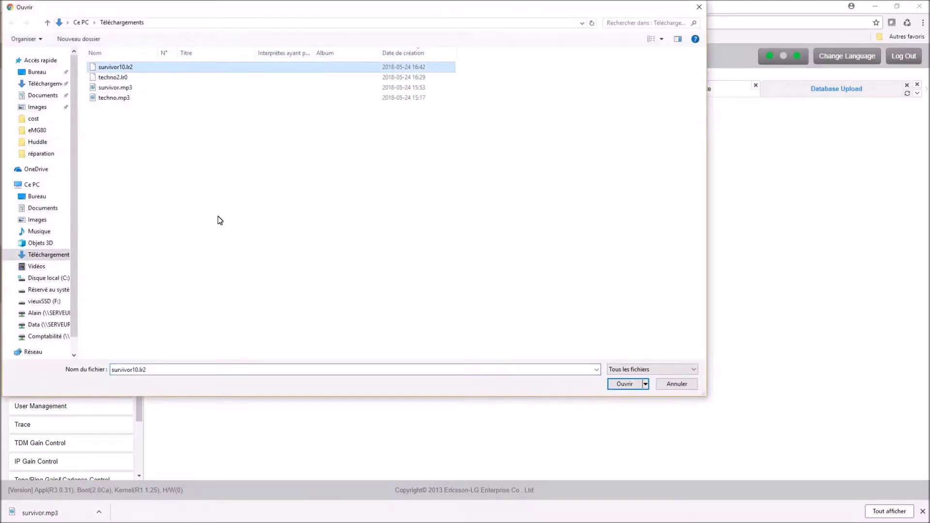
click(624, 385)
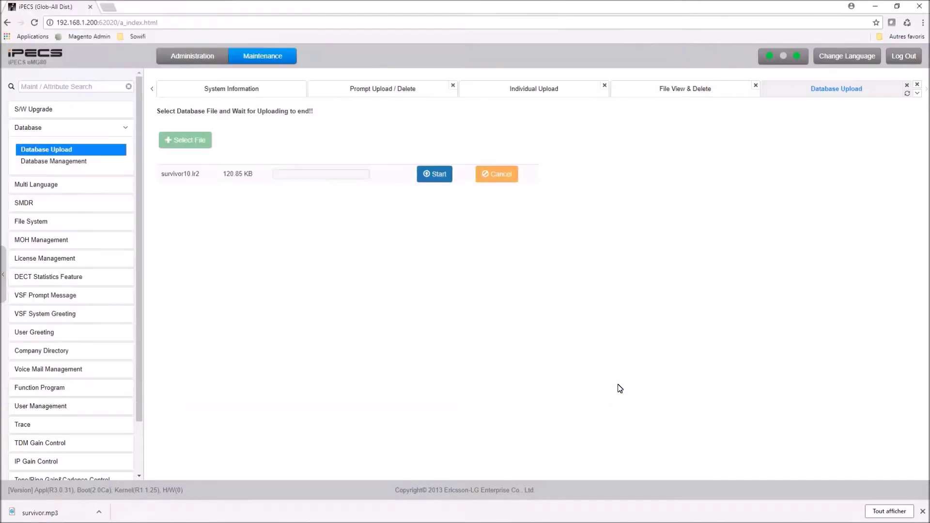
click(431, 176)
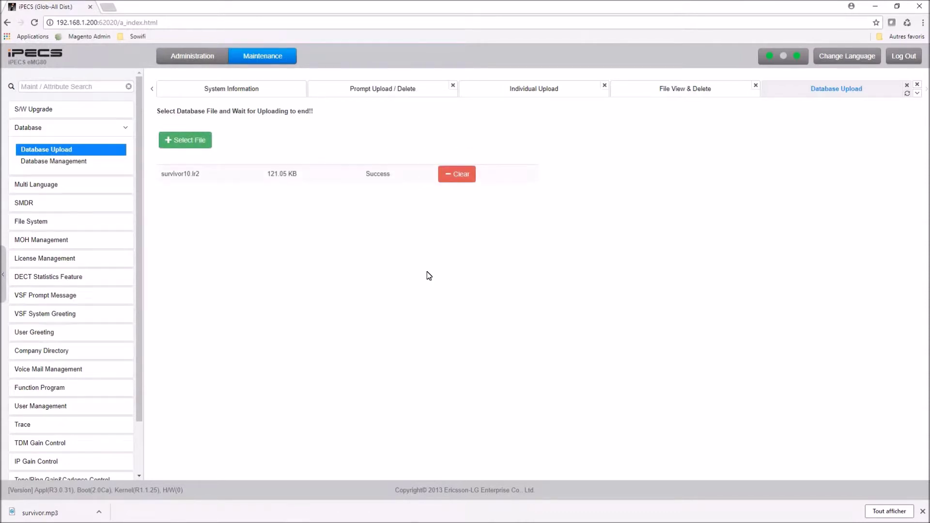
click(456, 176)
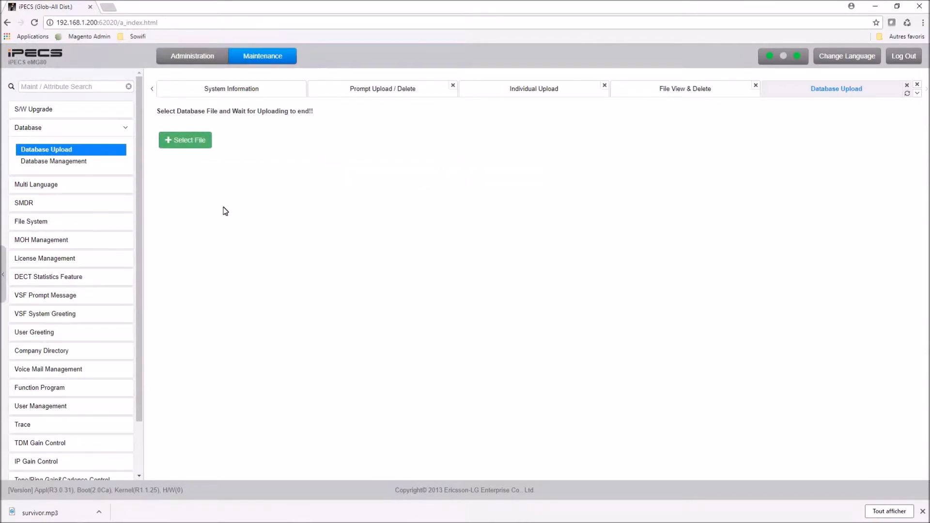
click(37, 222)
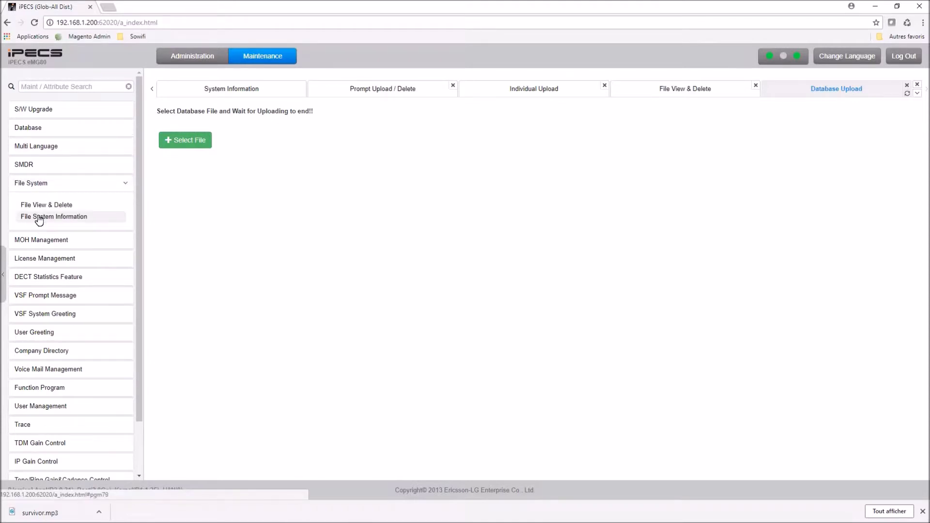
Refresh File View & Delete and confirm TonRing8.LR2 (120848 bytes) is listed
click(35, 204)
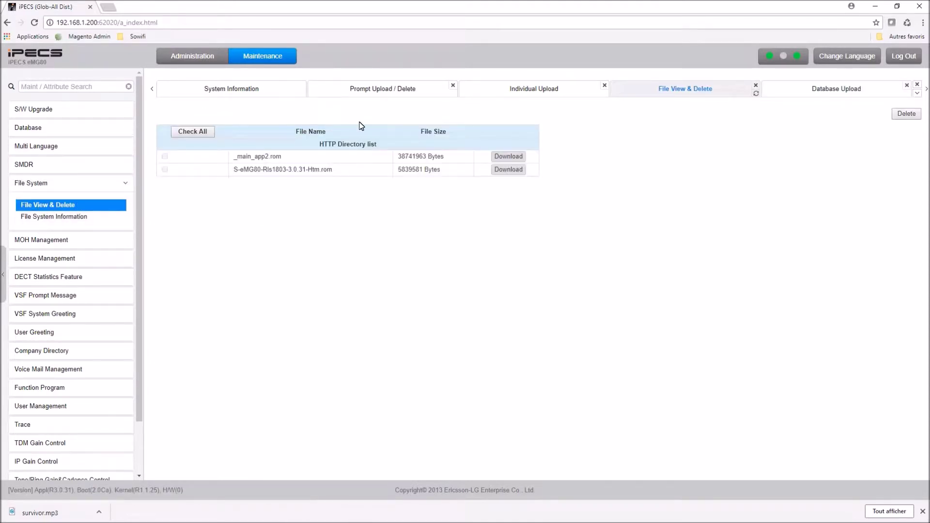
click(757, 93)
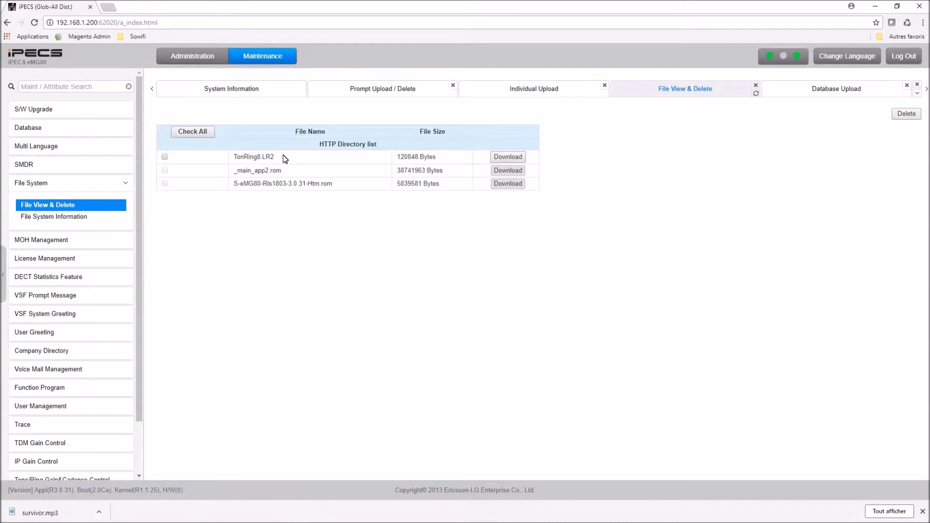
drag(286, 158, 270, 157)
drag(261, 155, 241, 155)
click(254, 155)
drag(263, 157, 279, 162)
click(269, 158)
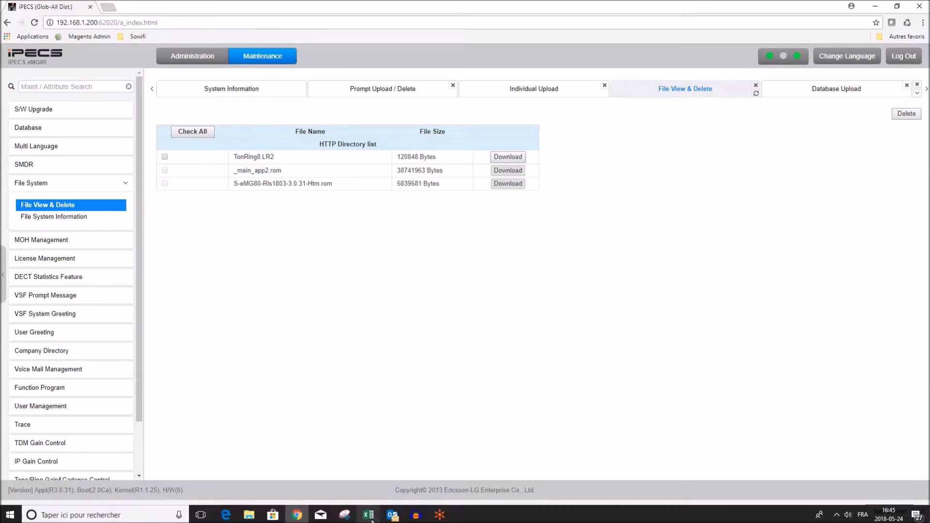
mouse_move(397, 520)
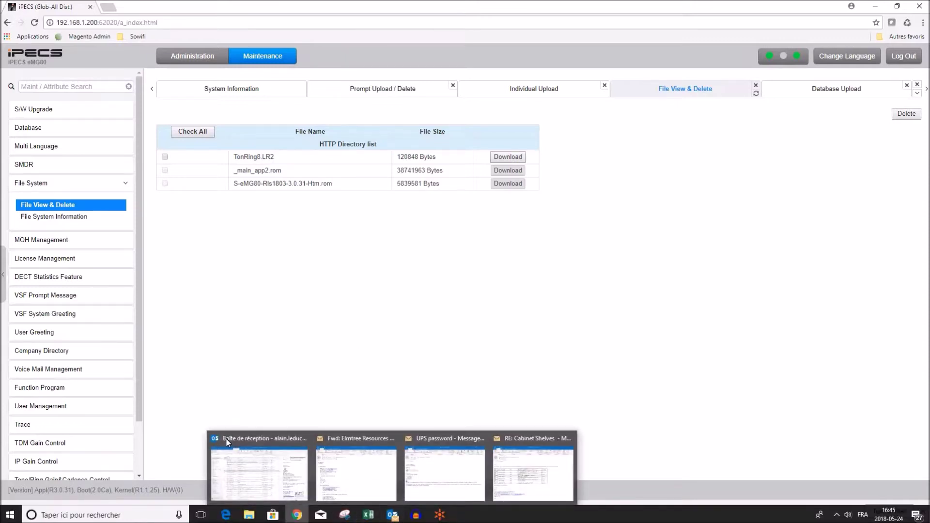